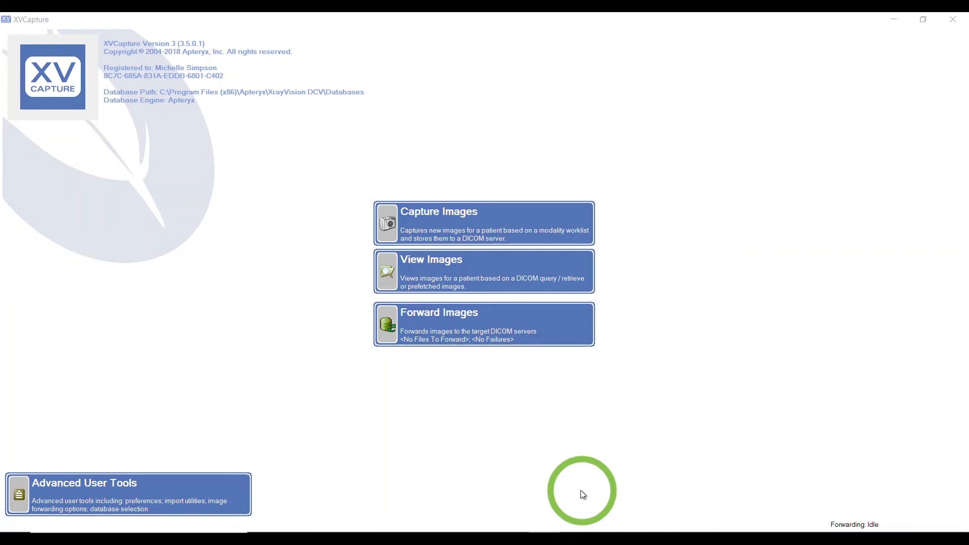
Step: Open the application preferences, entering the admin account's password to get access
{"action": "left_click", "coordinate": [103, 492]}
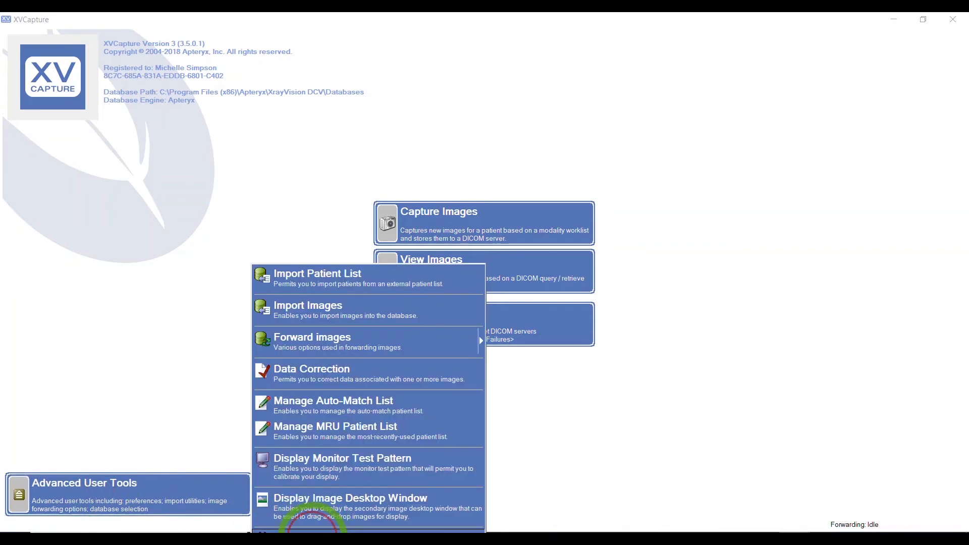
{"action": "left_click", "coordinate": [313, 530]}
{"action": "mouse_move", "coordinate": [325, 539]}
{"action": "key", "text": "Caps_Lock"}
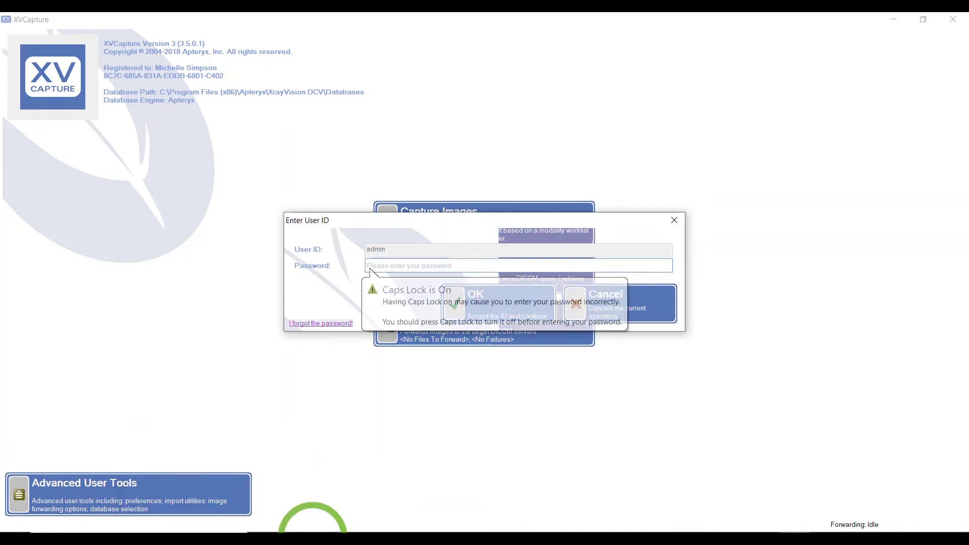
{"action": "type", "text": "•"}
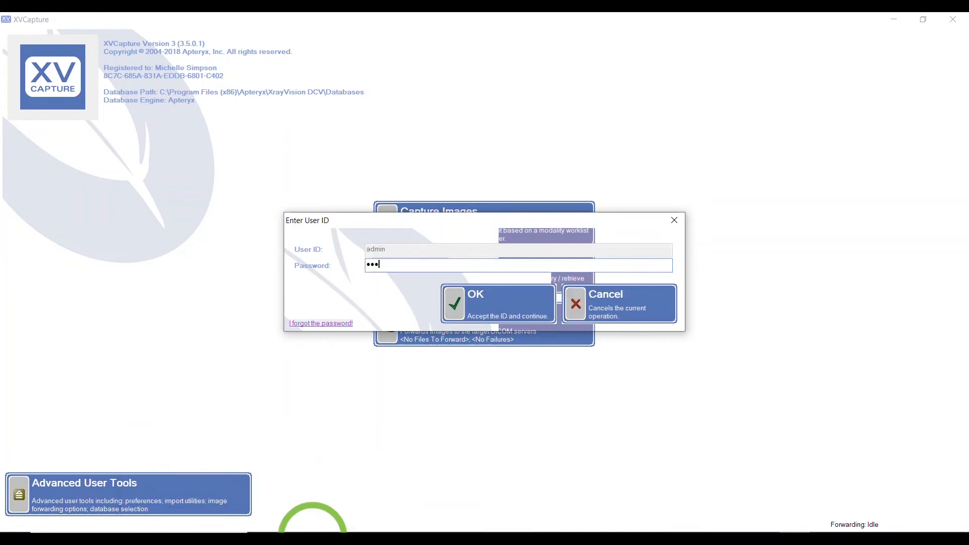
{"action": "type", "text": "••••"}
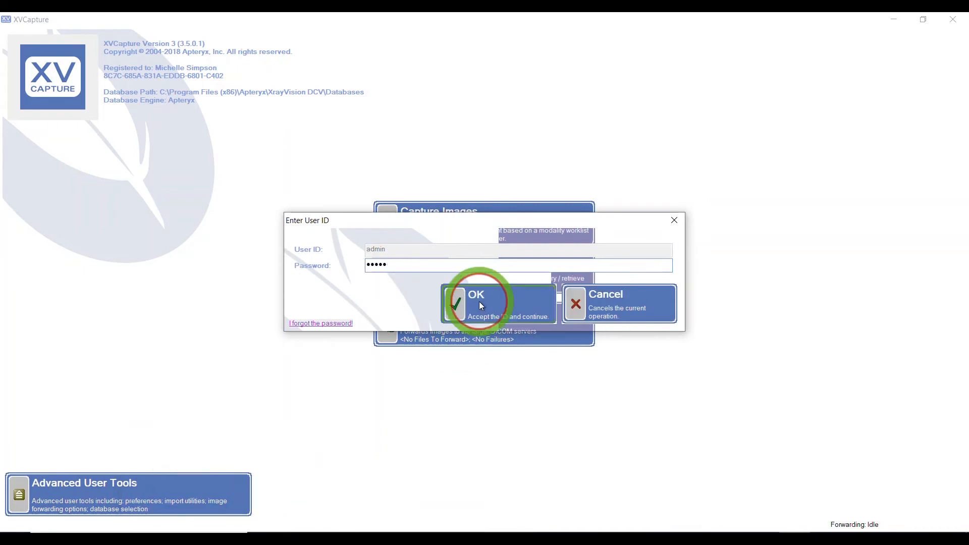
{"action": "left_click", "coordinate": [479, 302]}
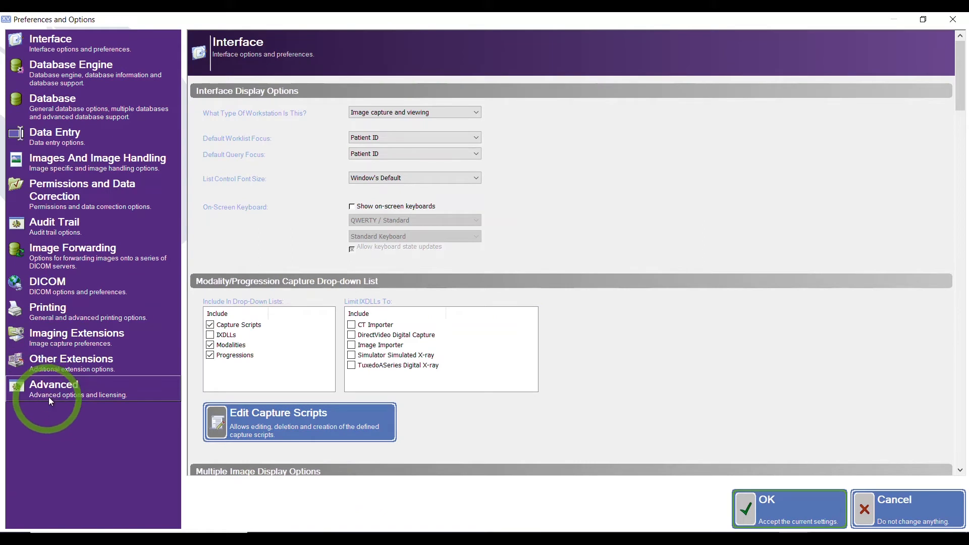
Step: Review the options of the DirectVideo Digital Capture imaging extension under Still Image Capture, and accept the preferences
{"action": "left_click", "coordinate": [47, 334]}
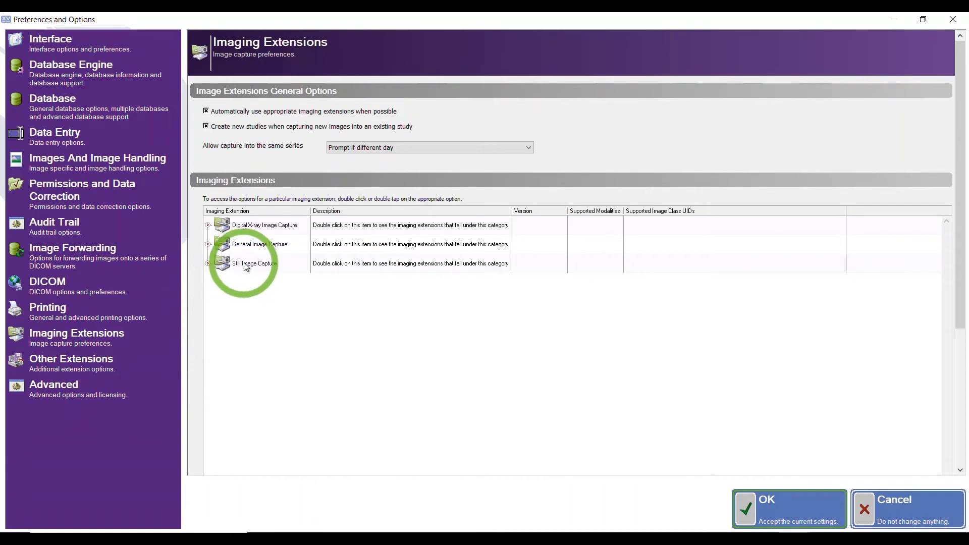
{"action": "left_click", "coordinate": [211, 266]}
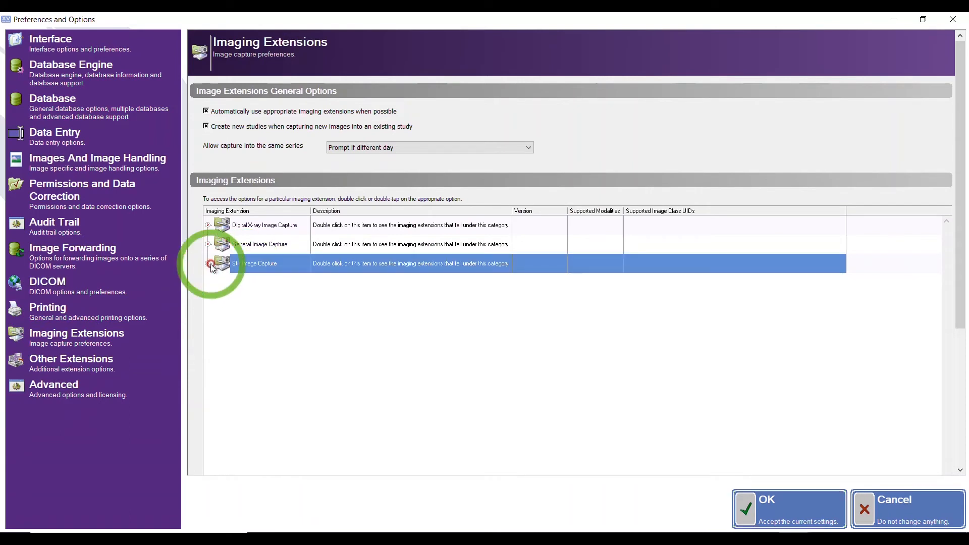
{"action": "left_click", "coordinate": [211, 266]}
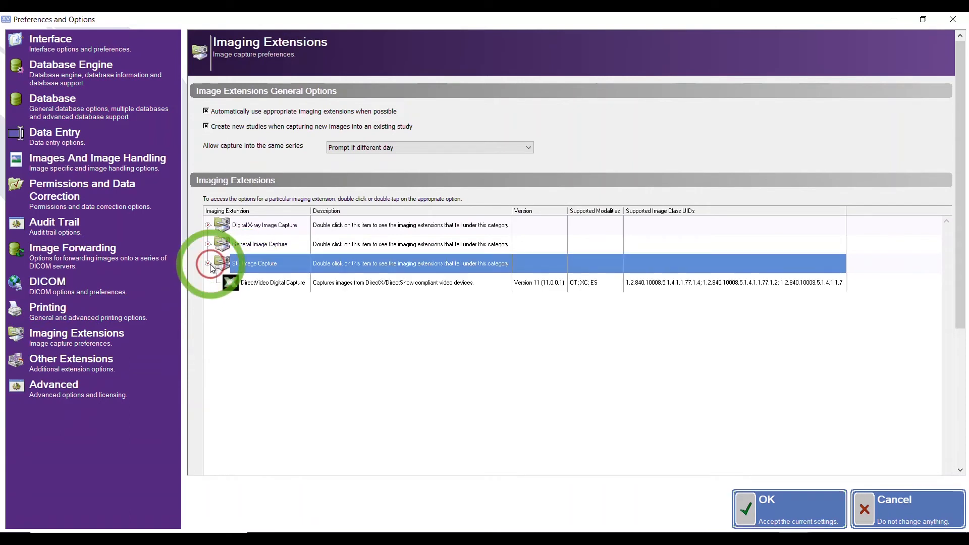
{"action": "double_click", "coordinate": [268, 288]}
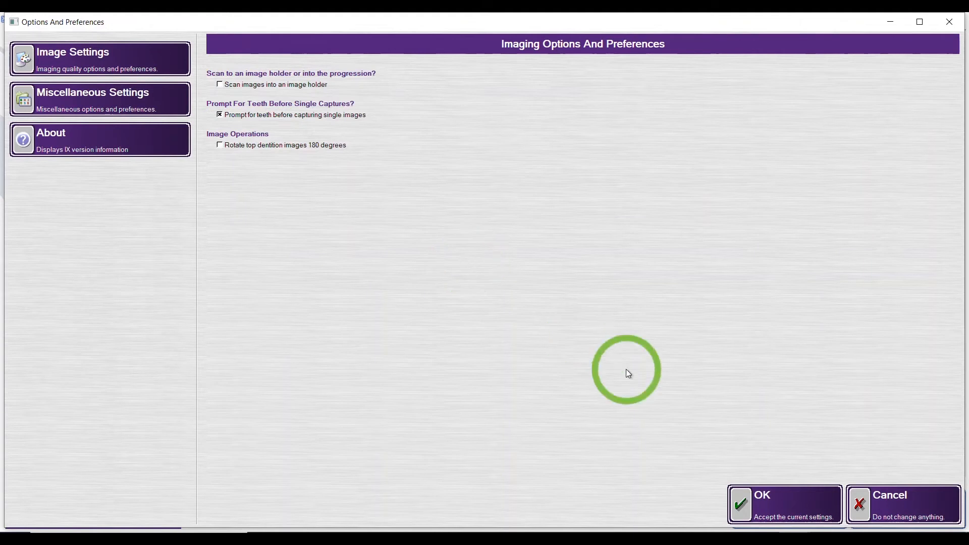
{"action": "left_click", "coordinate": [778, 494]}
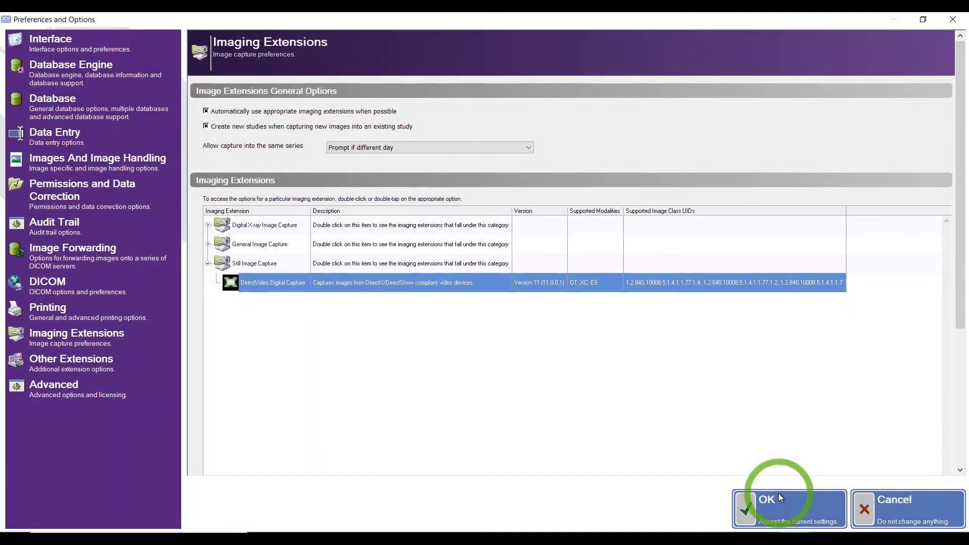
{"action": "left_click", "coordinate": [778, 501]}
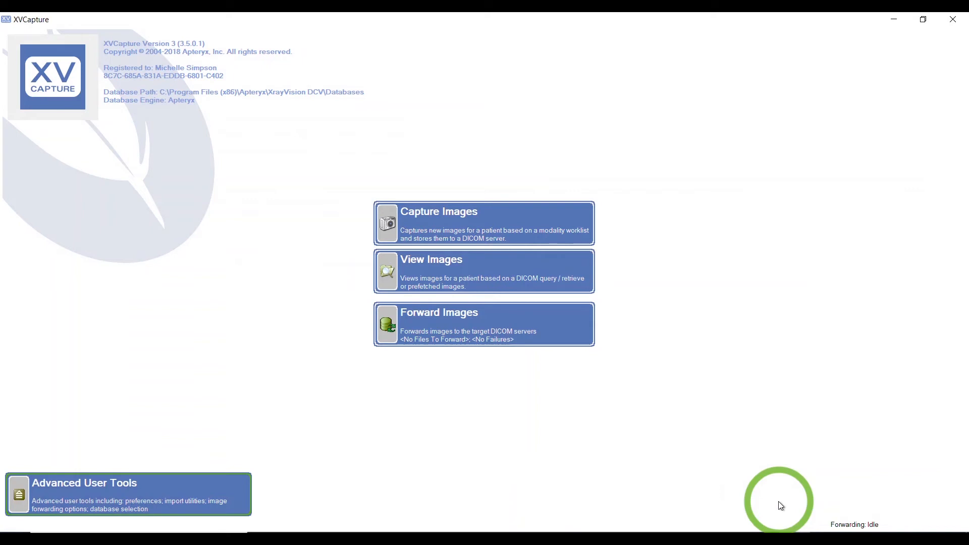
Step: Start an image capture for the first patient in the recently used list, leaving the modality/progression blank
{"action": "left_click", "coordinate": [569, 227]}
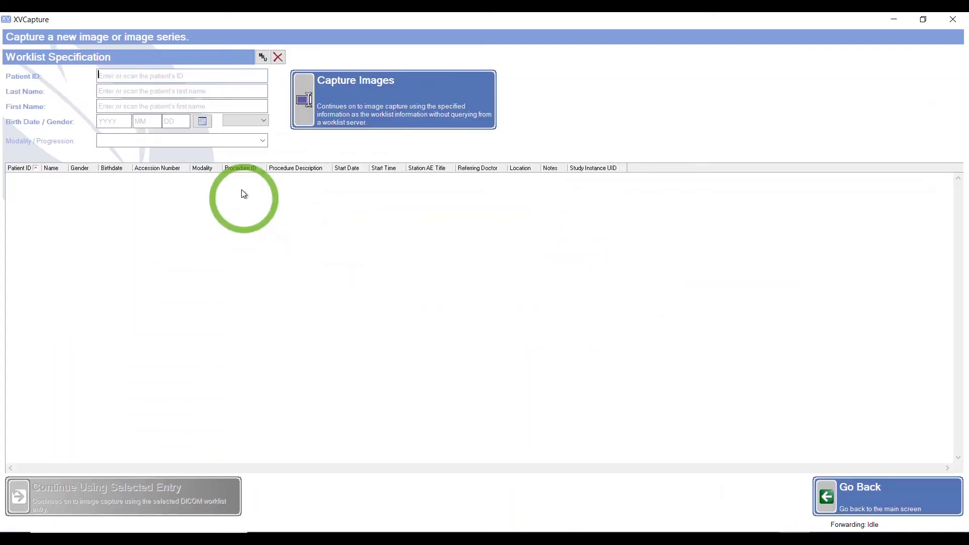
{"action": "left_click", "coordinate": [263, 57]}
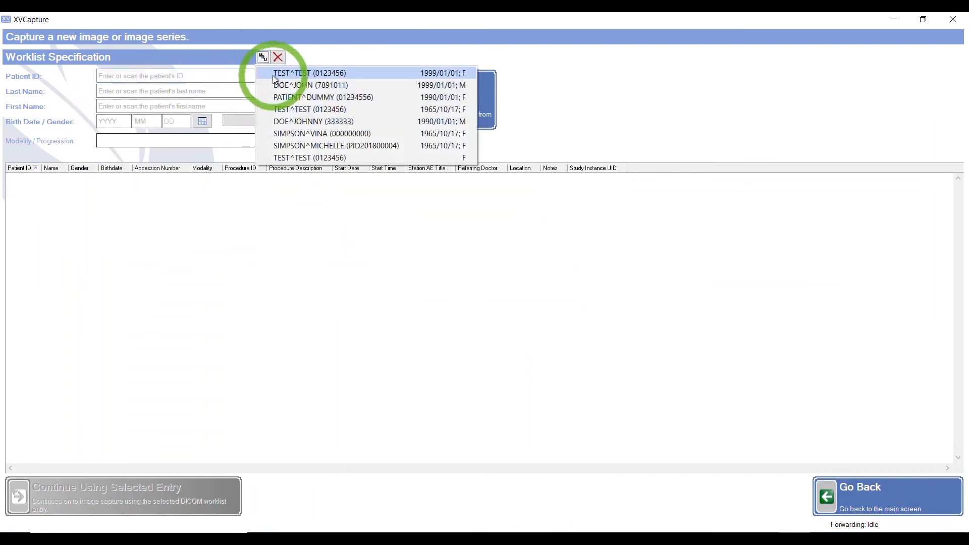
{"action": "left_click", "coordinate": [273, 76]}
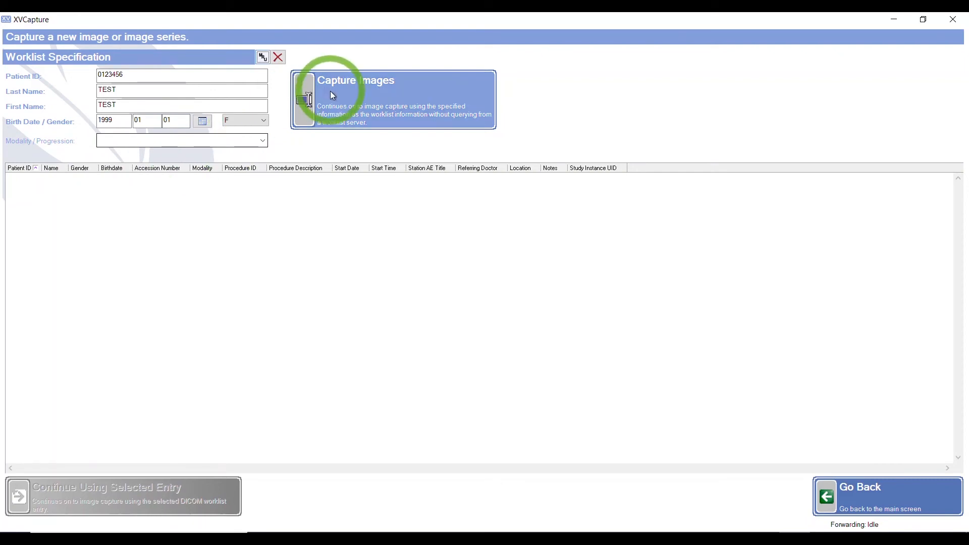
{"action": "left_click", "coordinate": [262, 141]}
{"action": "left_click", "coordinate": [269, 143]}
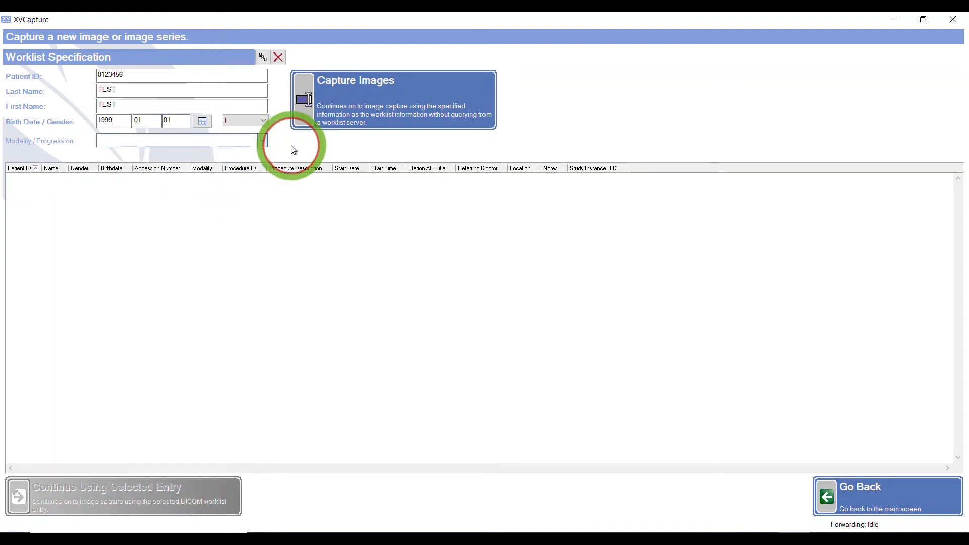
{"action": "left_click", "coordinate": [352, 108]}
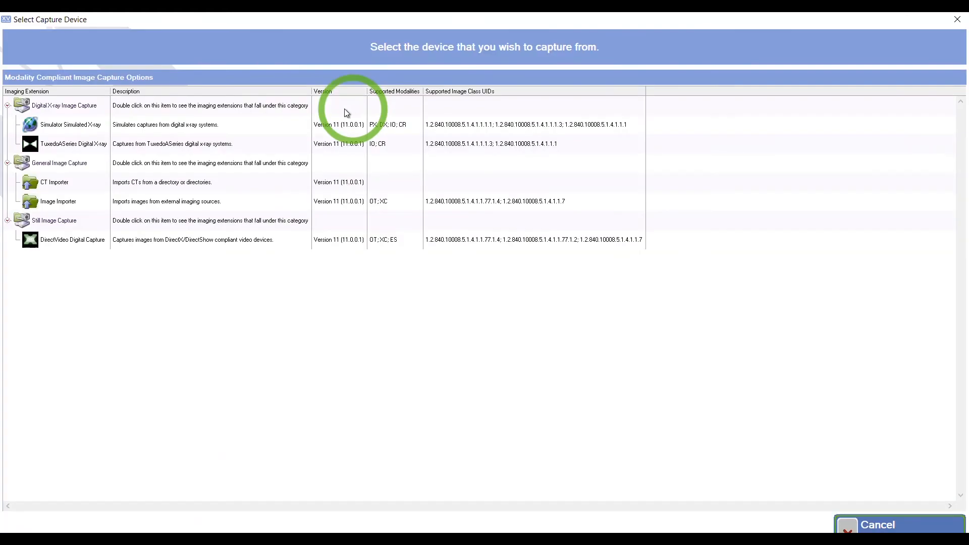
Step: Start a DirectVideo Digital Capture single-image session for teeth 2, 3 and 4 and check which video device is selected
{"action": "double_click", "coordinate": [70, 244]}
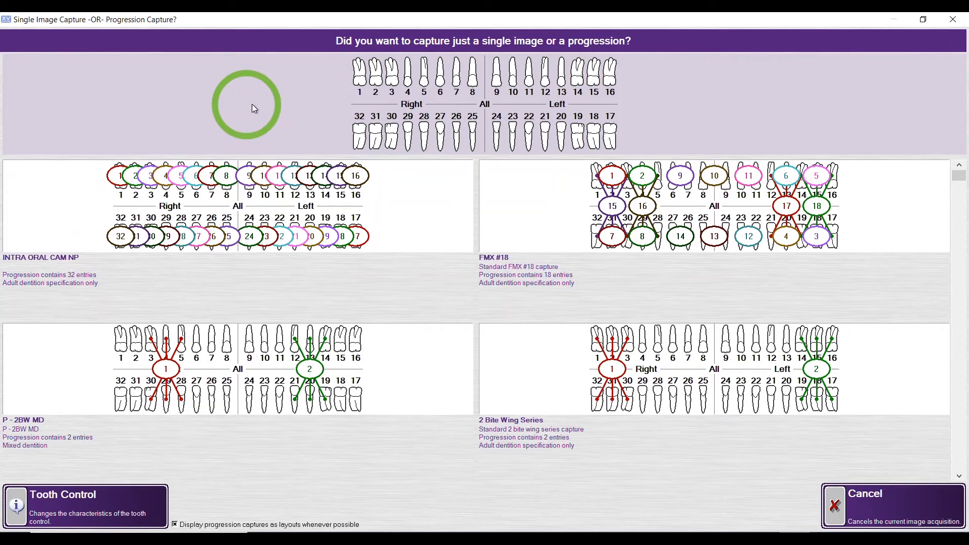
{"action": "left_click_drag", "start_coordinate": [373, 84], "coordinate": [409, 84]}
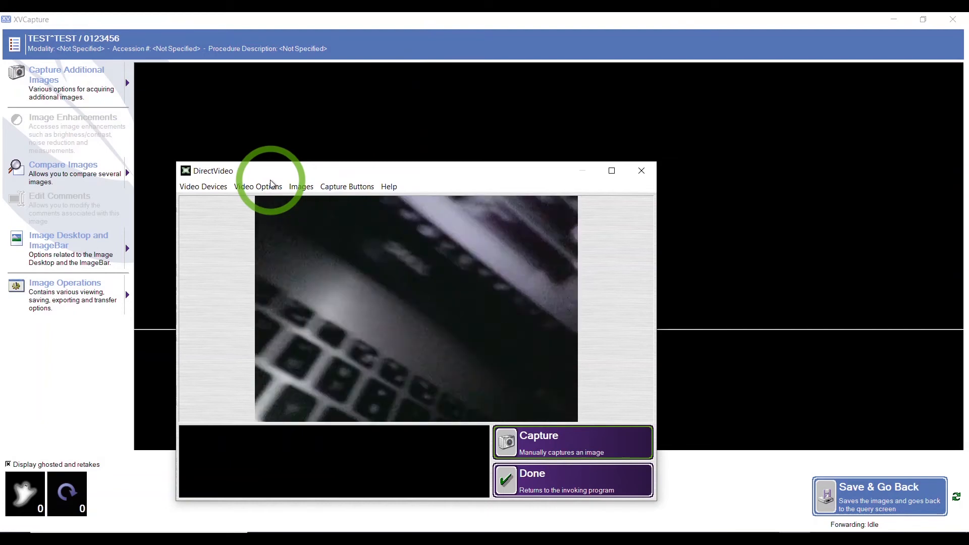
{"action": "left_click", "coordinate": [209, 187]}
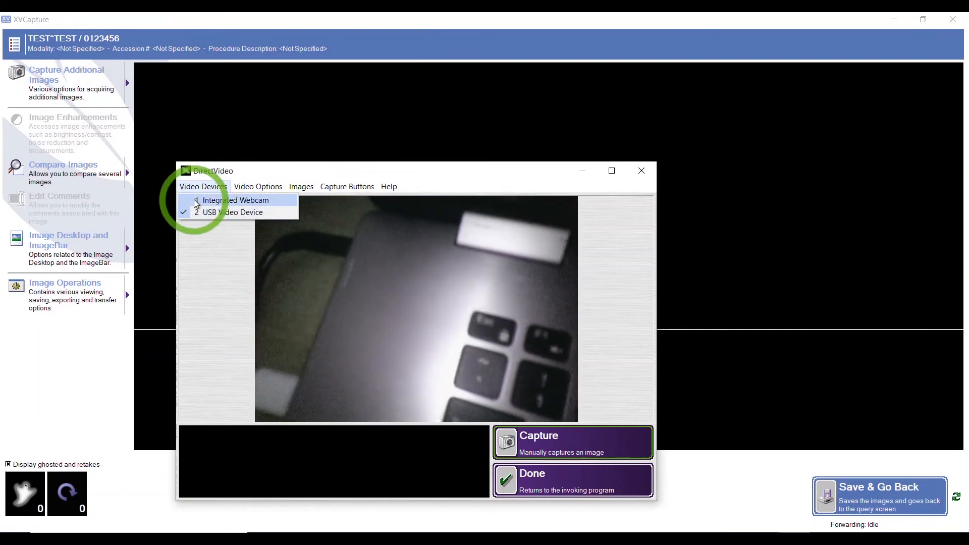
{"action": "left_click", "coordinate": [202, 187]}
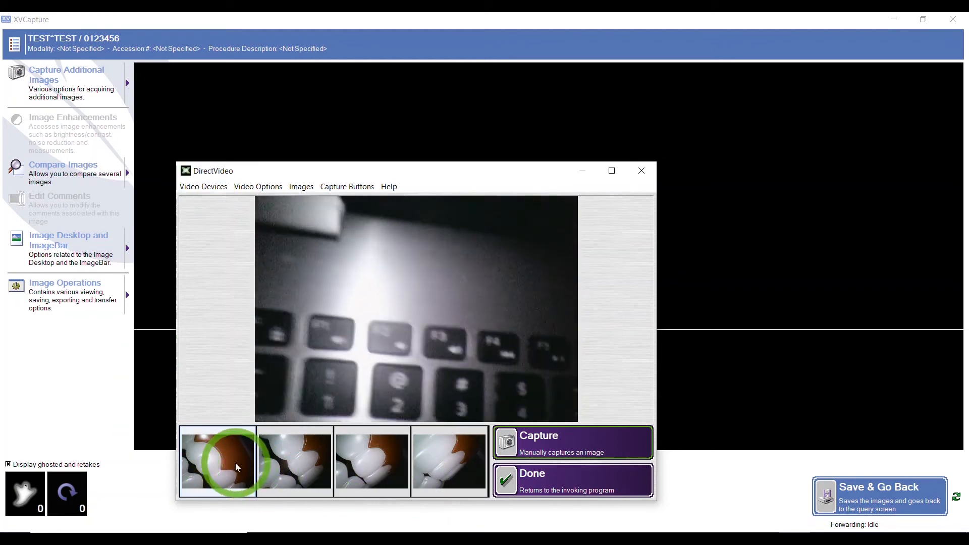
Step: Delete the first thumbnail image from the captured intraoral images
{"action": "right_click", "coordinate": [231, 463]}
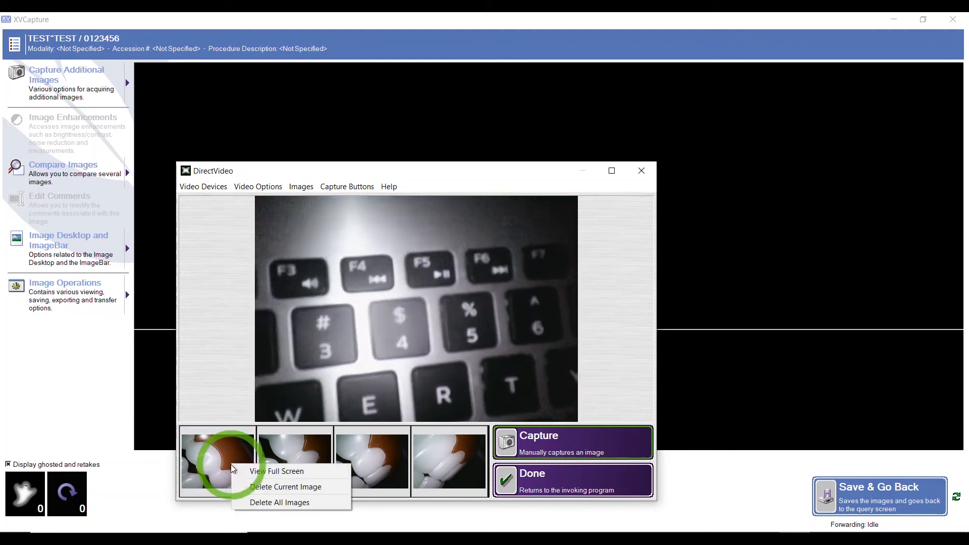
{"action": "left_click", "coordinate": [260, 486]}
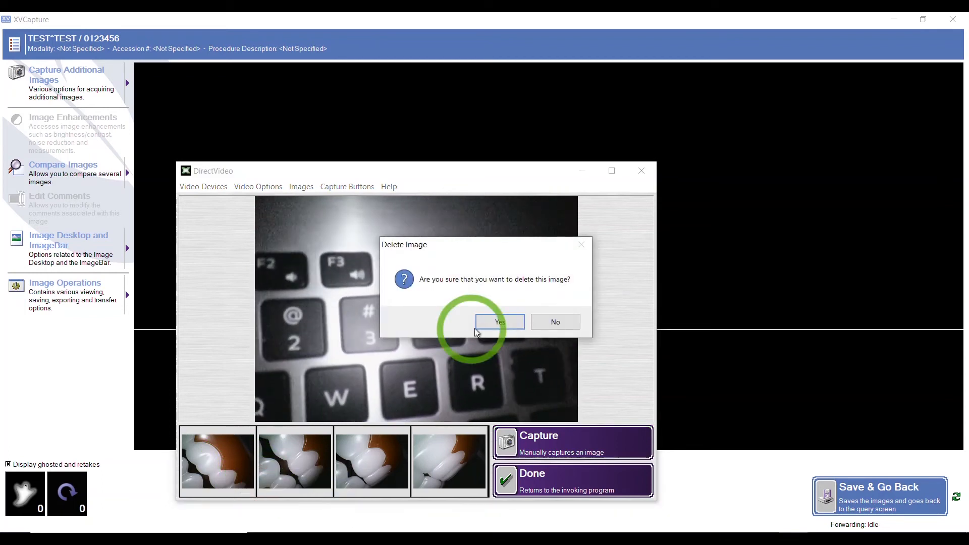
{"action": "left_click", "coordinate": [499, 322]}
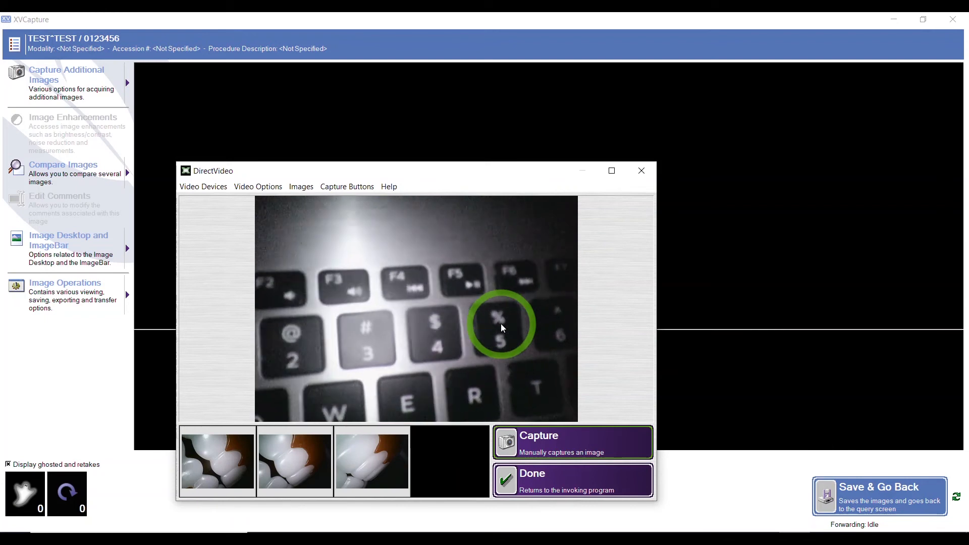
Step: View the first remaining captured image full screen, close it, and finish the capture session
{"action": "right_click", "coordinate": [216, 458]}
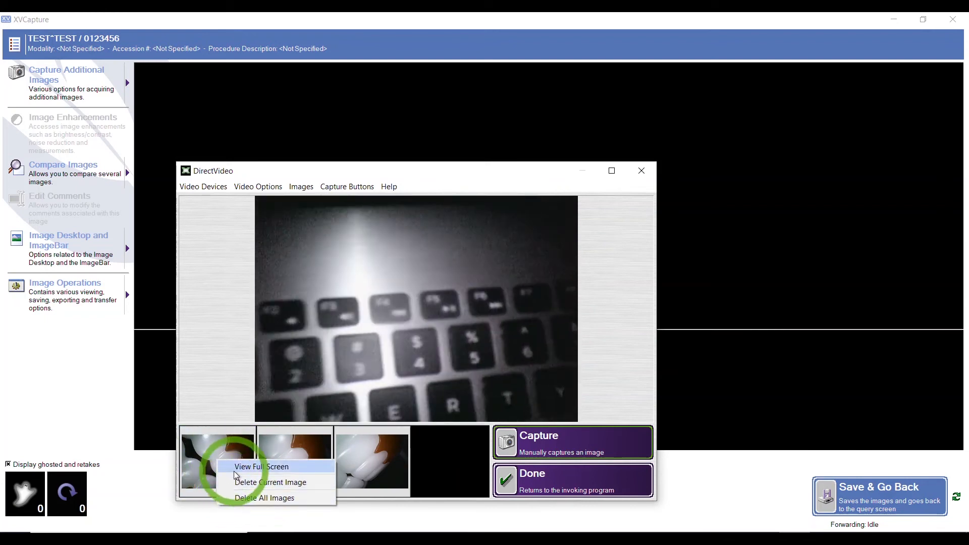
{"action": "double_click", "coordinate": [217, 450]}
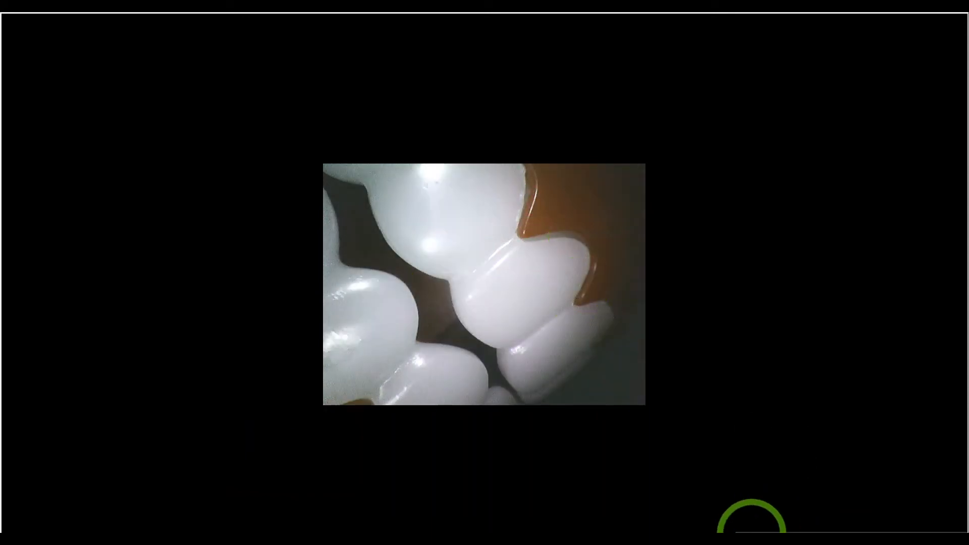
{"action": "left_click", "coordinate": [751, 527]}
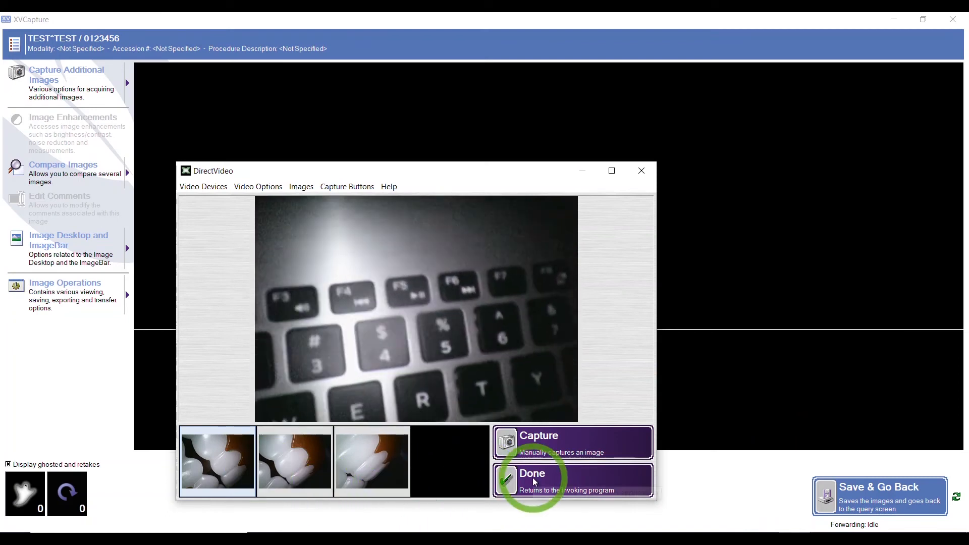
{"action": "left_click", "coordinate": [534, 481]}
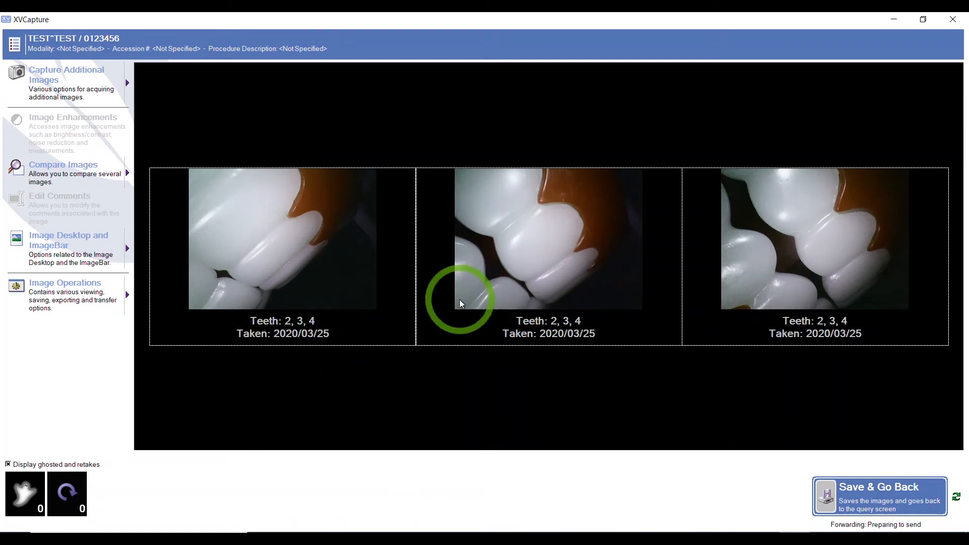
Step: Start a new study/series with DirectVideo Digital Capture for upper right teeth 1 through 8
{"action": "left_click", "coordinate": [111, 90]}
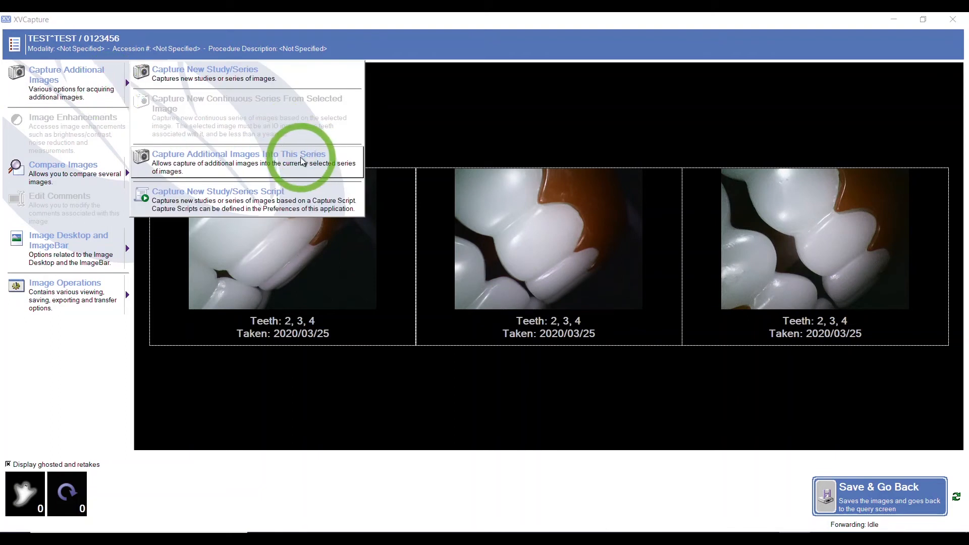
{"action": "left_click", "coordinate": [242, 75]}
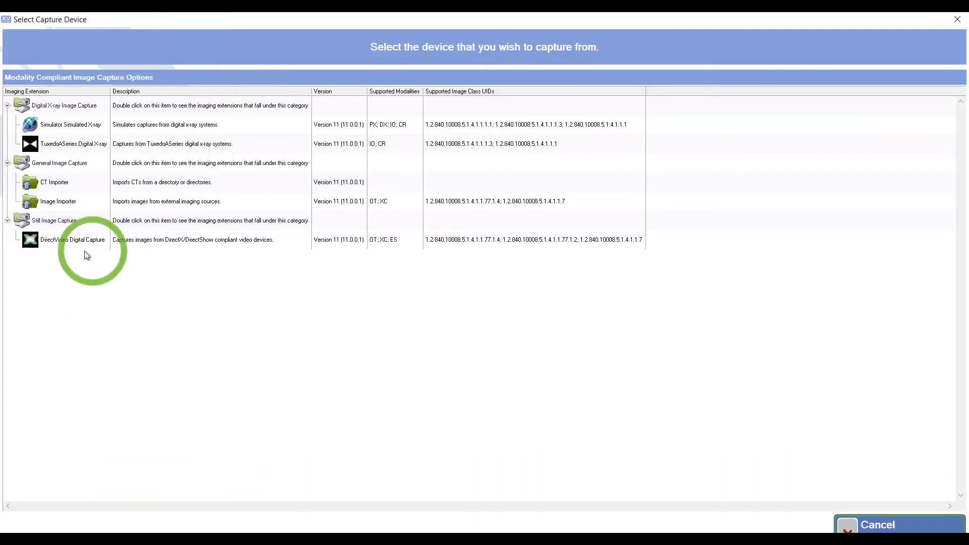
{"action": "double_click", "coordinate": [69, 243]}
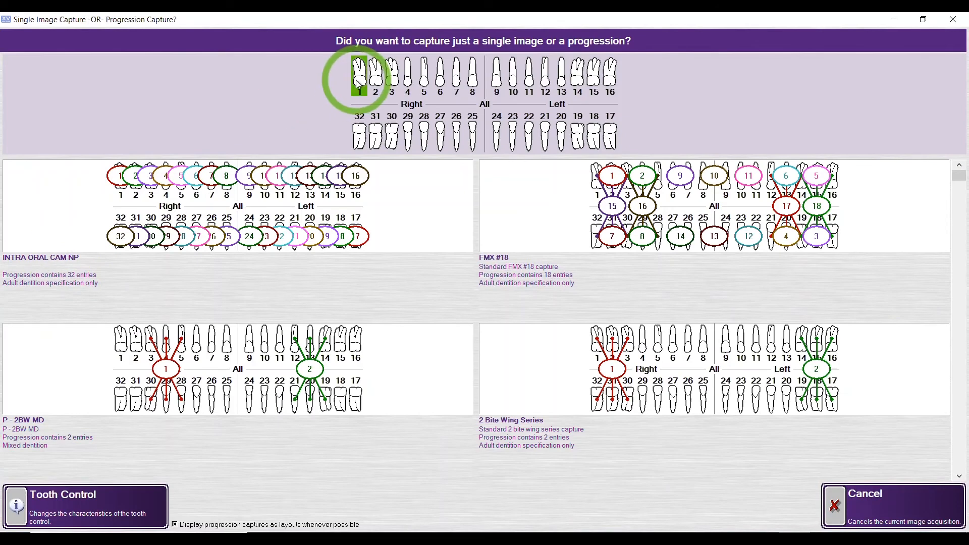
{"action": "left_click_drag", "start_coordinate": [358, 83], "coordinate": [467, 85]}
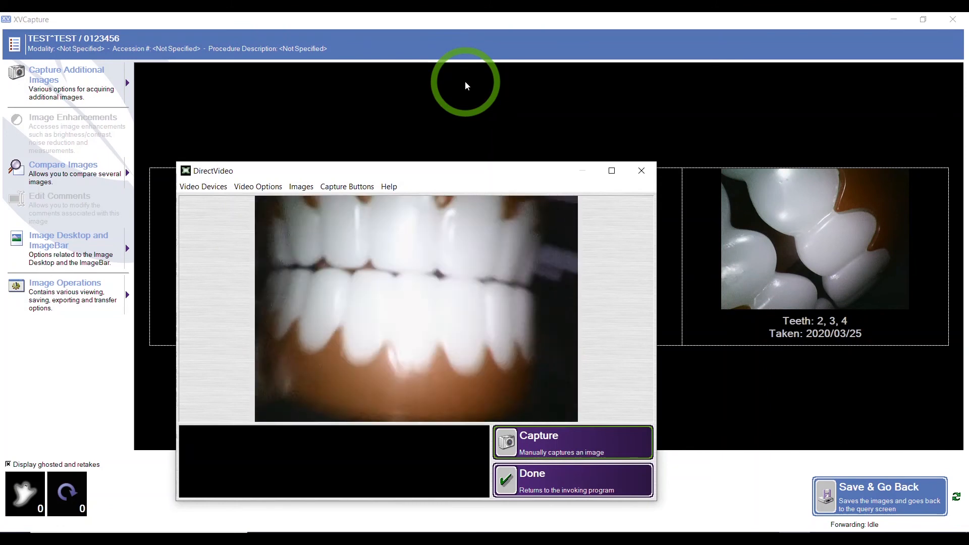
Step: Capture three camera images of the front teeth and finish the capture session
{"action": "key", "text": "space"}
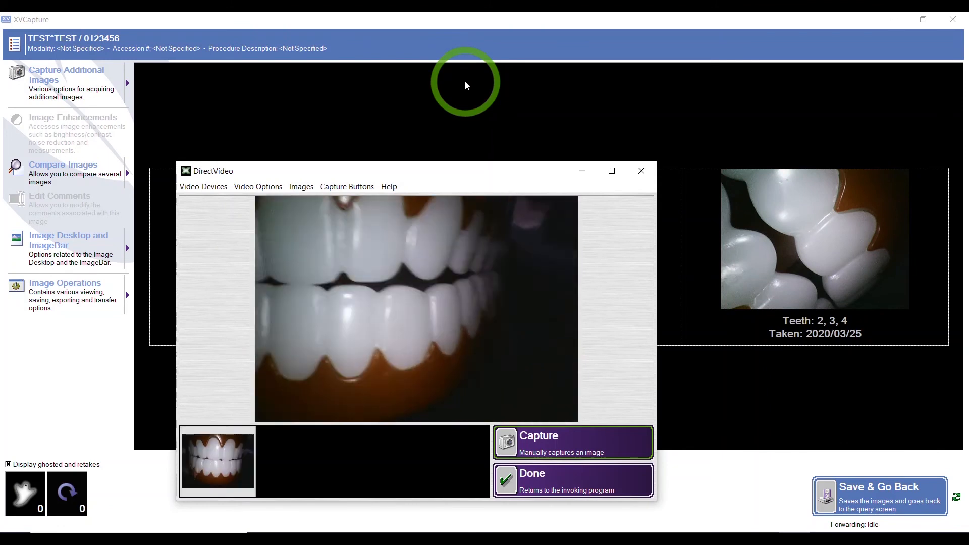
{"action": "key", "text": "space"}
{"action": "key", "text": "space"}
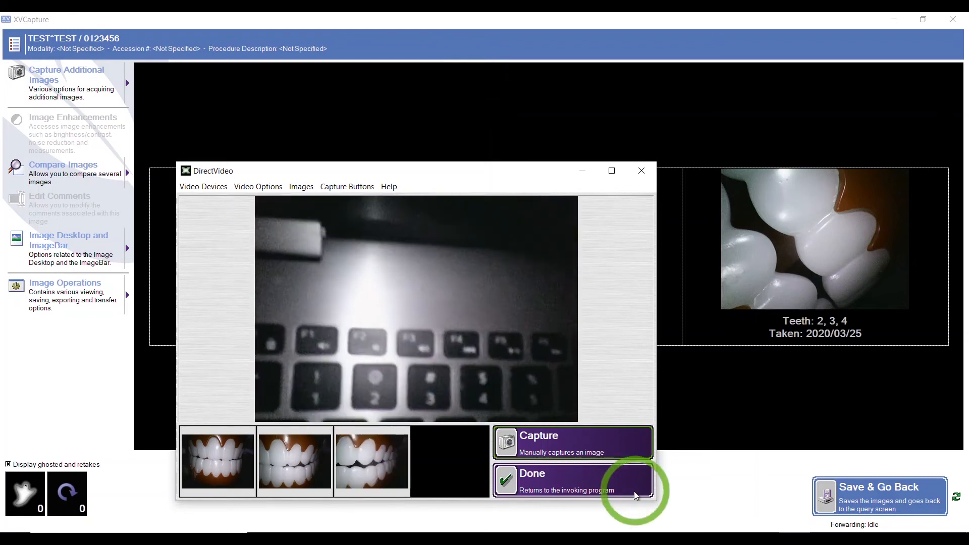
{"action": "right_click", "coordinate": [389, 471]}
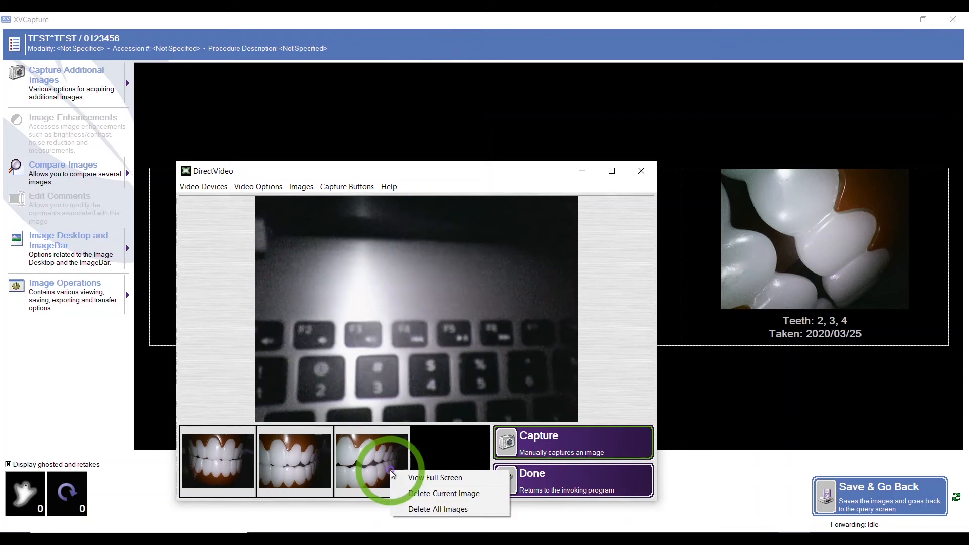
{"action": "left_click", "coordinate": [558, 476]}
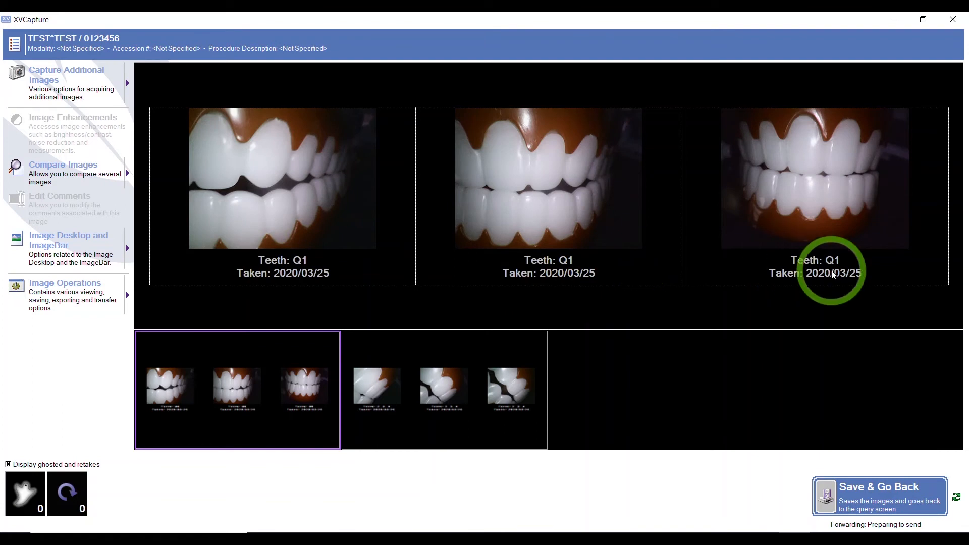
Step: Start a new study/series with DirectVideo Digital Capture and begin the FMX #18 progression capture
{"action": "left_click", "coordinate": [127, 82]}
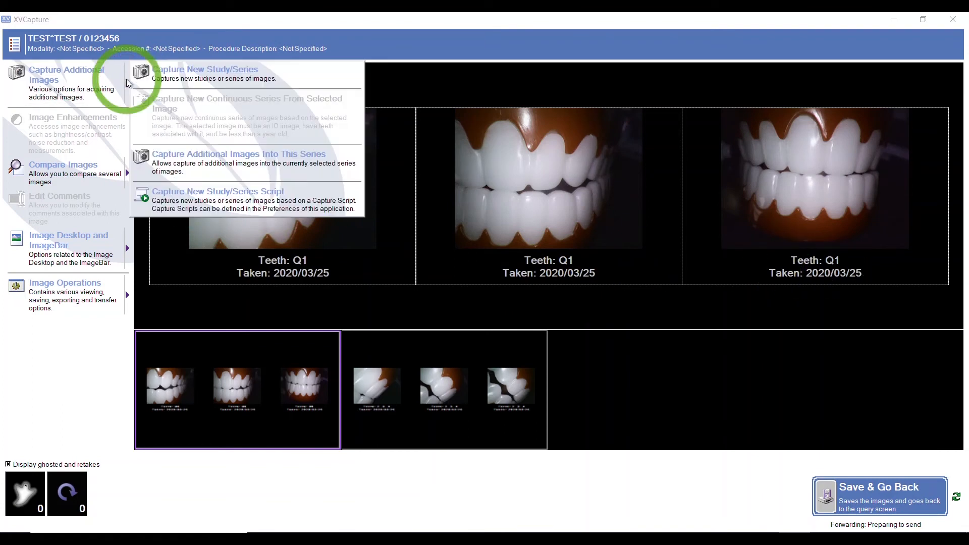
{"action": "left_click", "coordinate": [183, 81]}
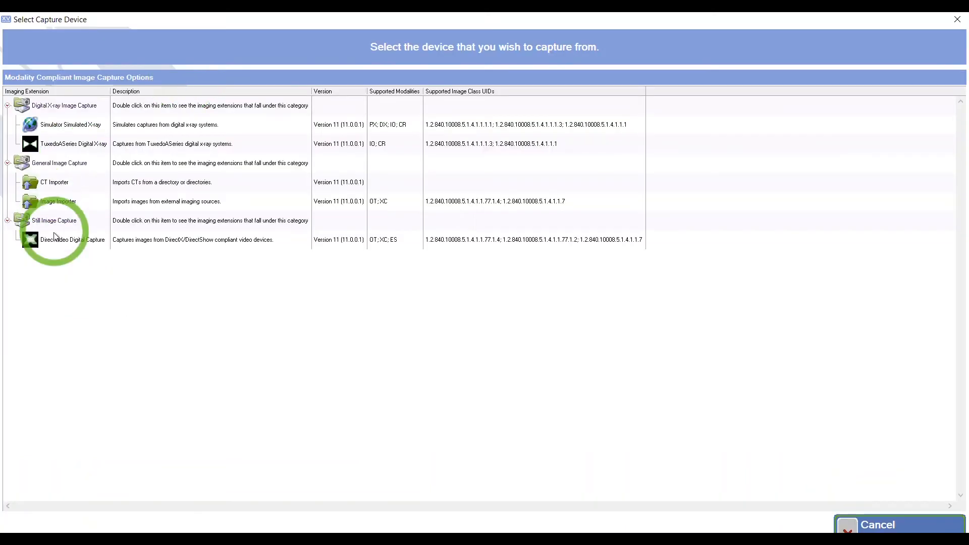
{"action": "double_click", "coordinate": [55, 246]}
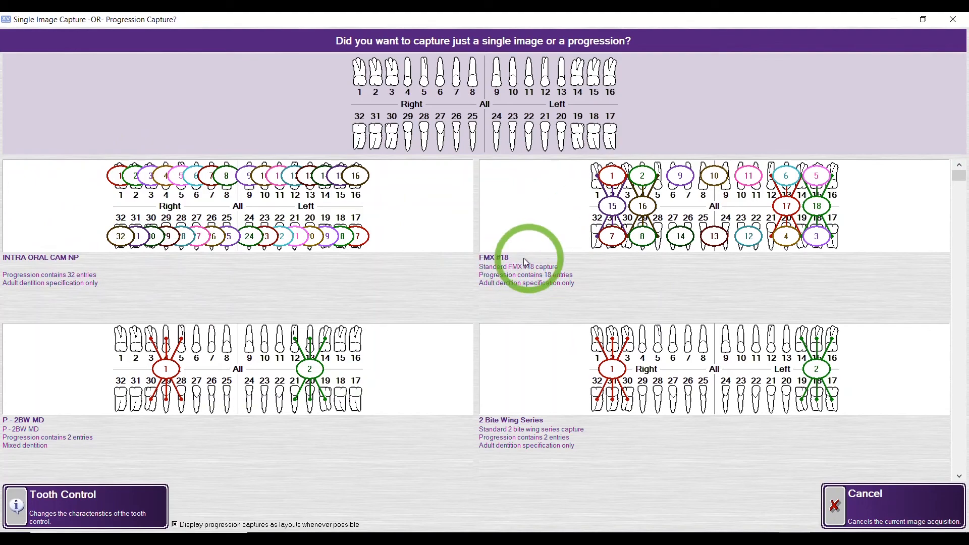
{"action": "left_click", "coordinate": [609, 214]}
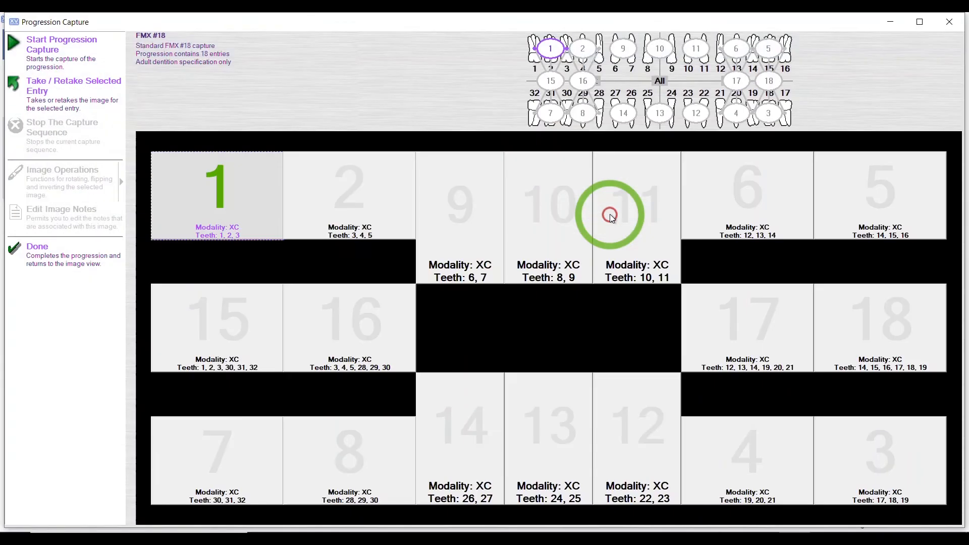
{"action": "left_click", "coordinate": [93, 49]}
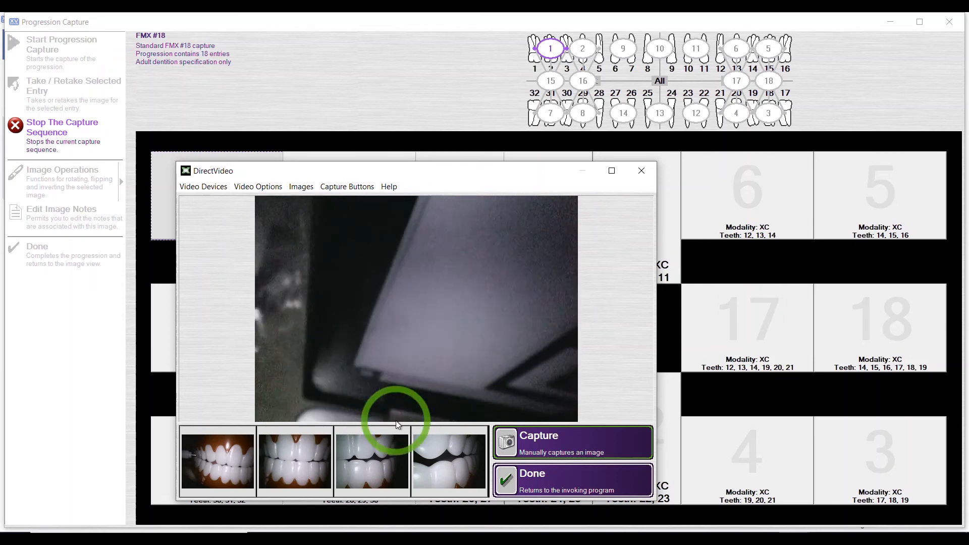
Step: Capture seven camera images and transfer them into entries 1 through 7 of the FMX #18 progression
{"action": "left_click_drag", "start_coordinate": [390, 175], "coordinate": [294, 382]}
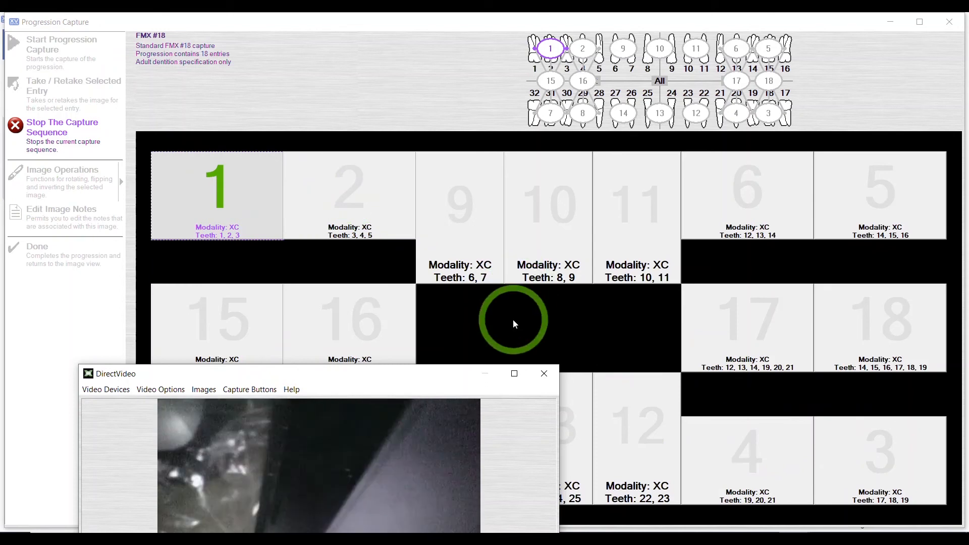
{"action": "left_click_drag", "start_coordinate": [371, 382], "coordinate": [435, 171]}
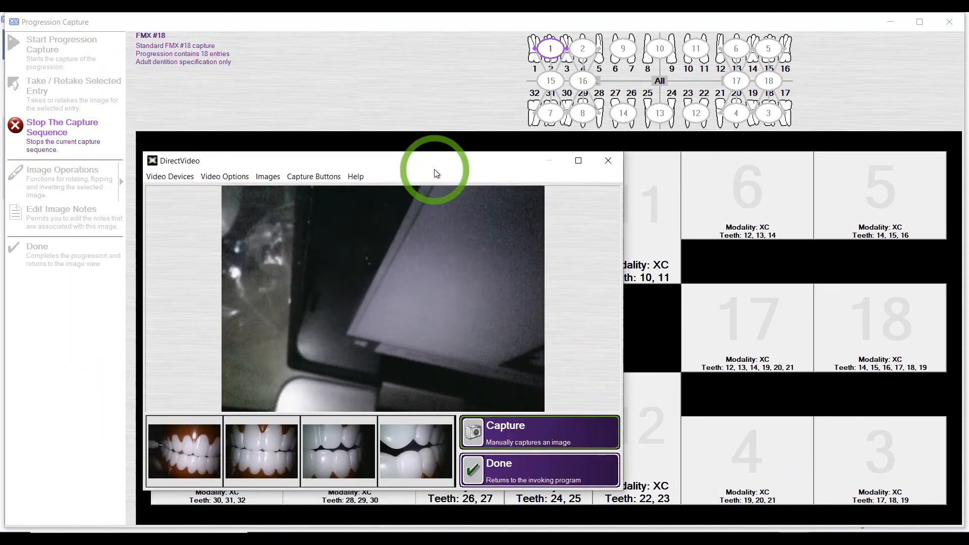
{"action": "left_click", "coordinate": [529, 474]}
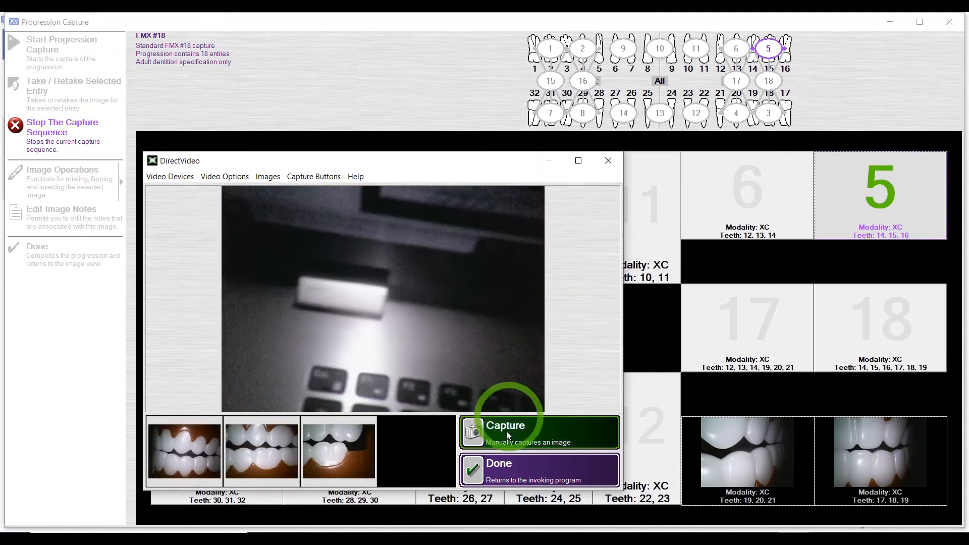
{"action": "left_click", "coordinate": [520, 471]}
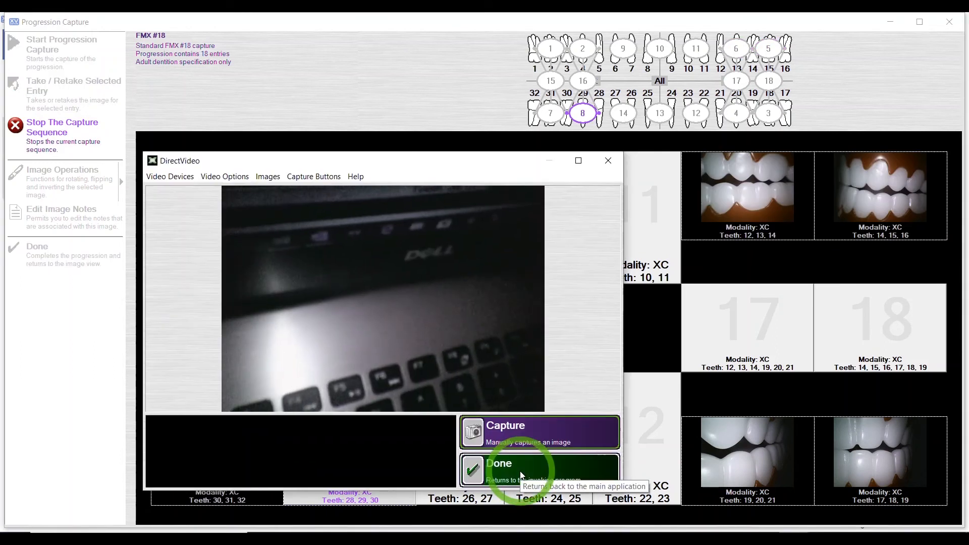
Step: Move the DirectVideo window aside and relocate the images from entries 4, 3 and 7 to entries 9, 10 and 11
{"action": "left_click", "coordinate": [489, 164]}
{"action": "left_click_drag", "start_coordinate": [489, 164], "coordinate": [532, 544]}
{"action": "left_click_drag", "start_coordinate": [748, 456], "coordinate": [529, 230]}
{"action": "left_click_drag", "start_coordinate": [447, 226], "coordinate": [478, 205]}
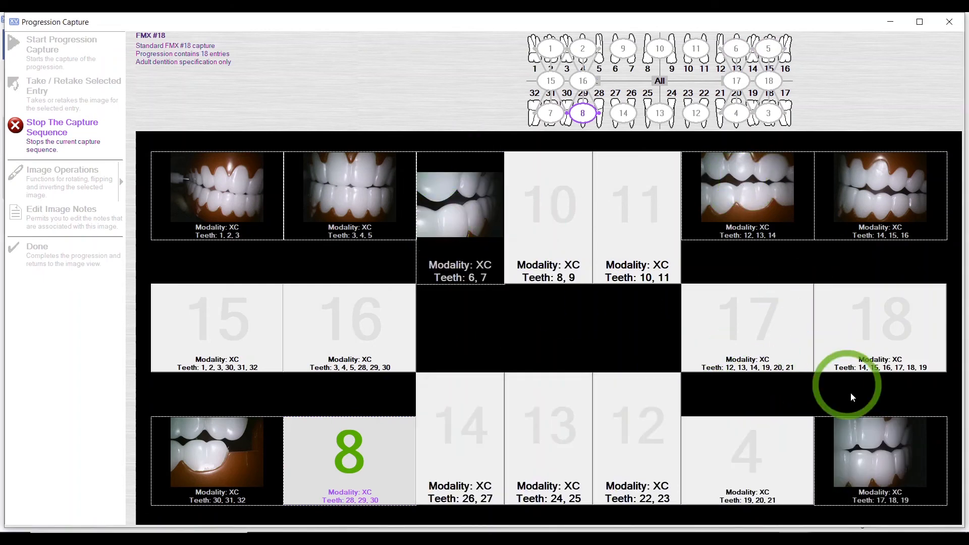
{"action": "left_click_drag", "start_coordinate": [883, 447], "coordinate": [550, 217]}
{"action": "left_click_drag", "start_coordinate": [216, 459], "coordinate": [634, 216]}
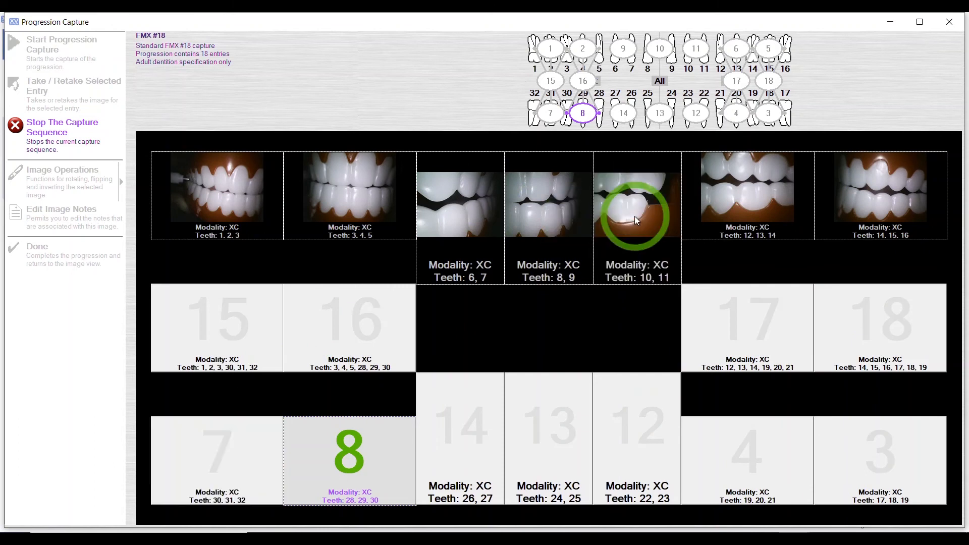
Step: Select the images in entries 1 and 9, and close the DirectVideo window to end the capture sequence
{"action": "left_click", "coordinate": [400, 162]}
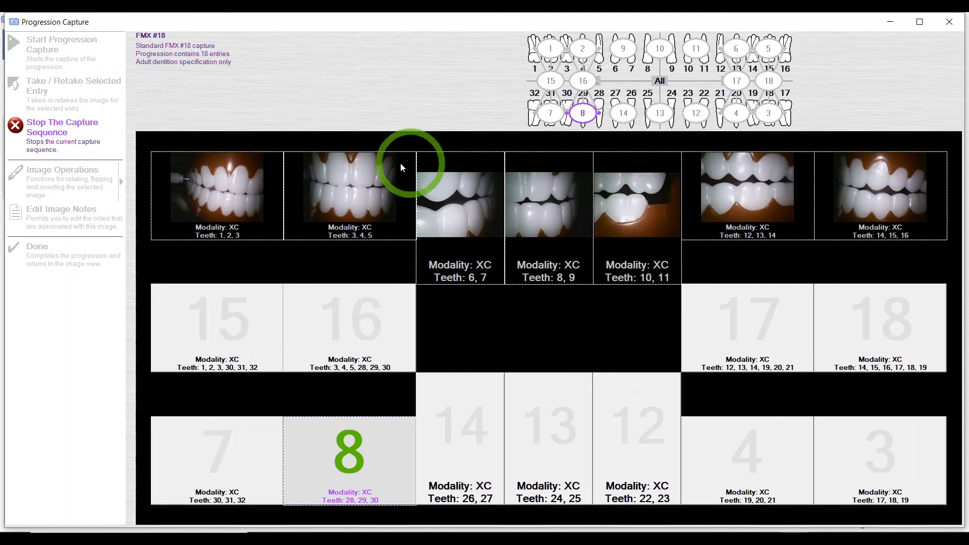
{"action": "left_click", "coordinate": [236, 196]}
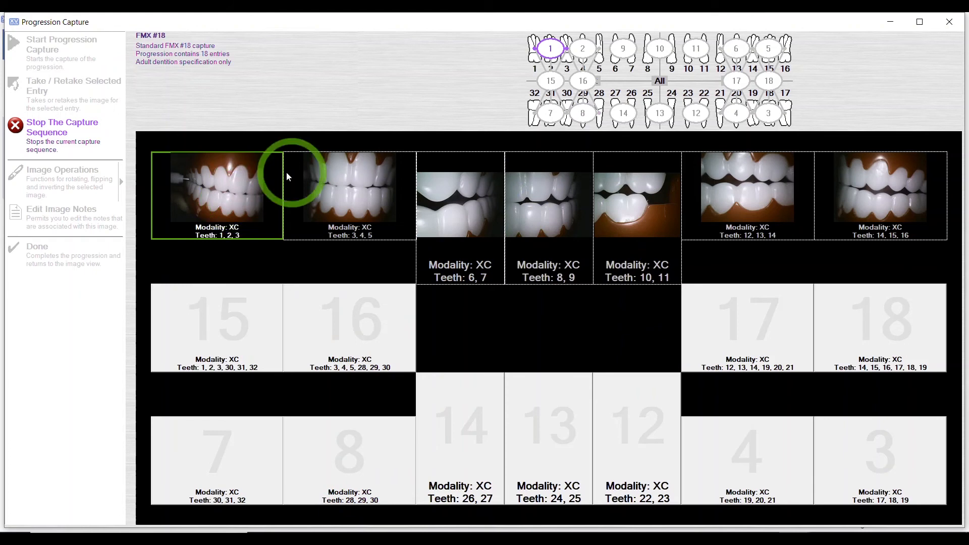
{"action": "left_click", "coordinate": [443, 214]}
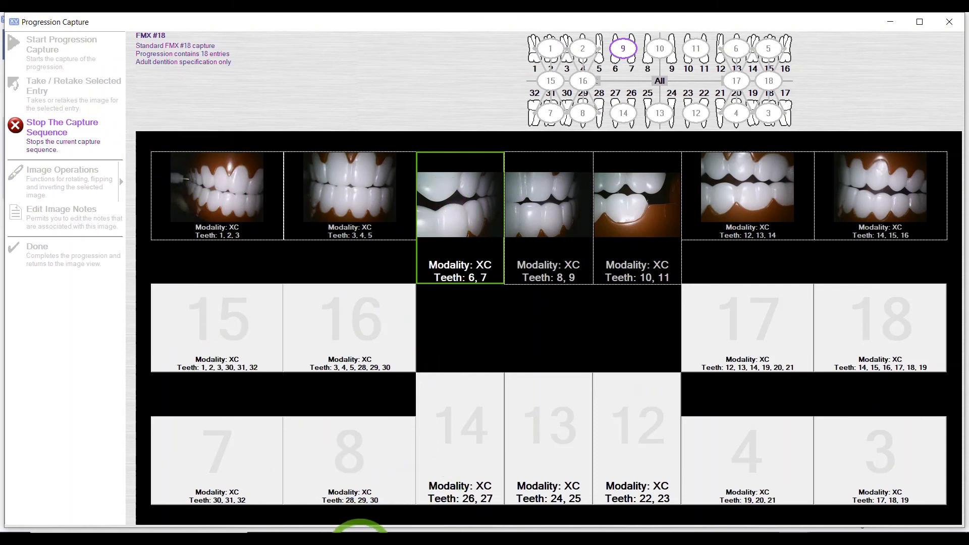
{"action": "left_click_drag", "start_coordinate": [370, 375], "coordinate": [356, 147]}
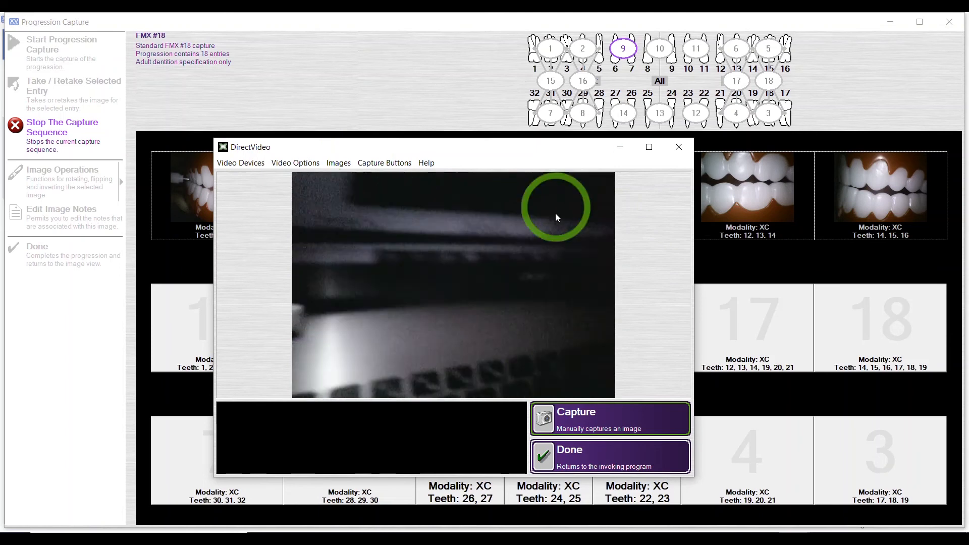
{"action": "left_click", "coordinate": [679, 148]}
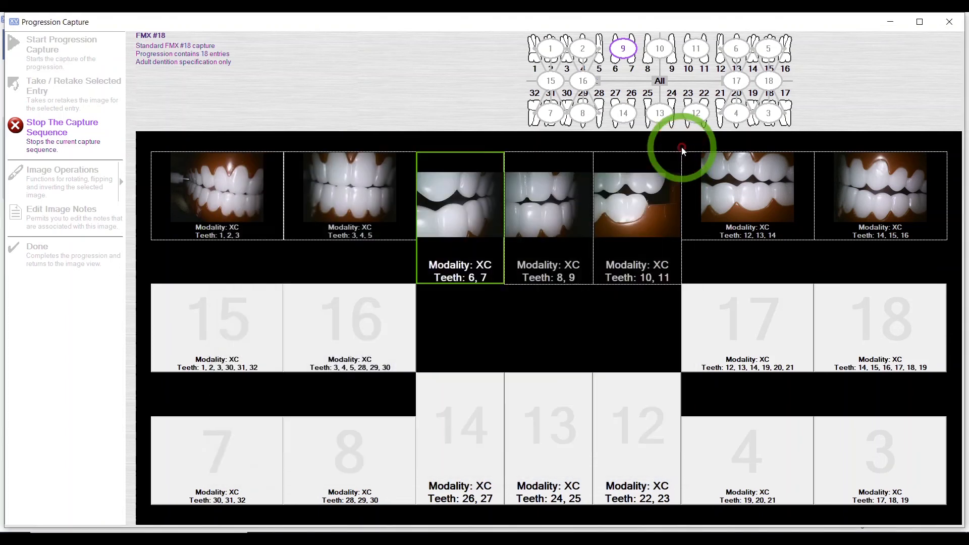
Step: Flip the entry 1 image (teeth 1, 2, 3) vertically and rotate it 90° clockwise twice
{"action": "left_click", "coordinate": [188, 182]}
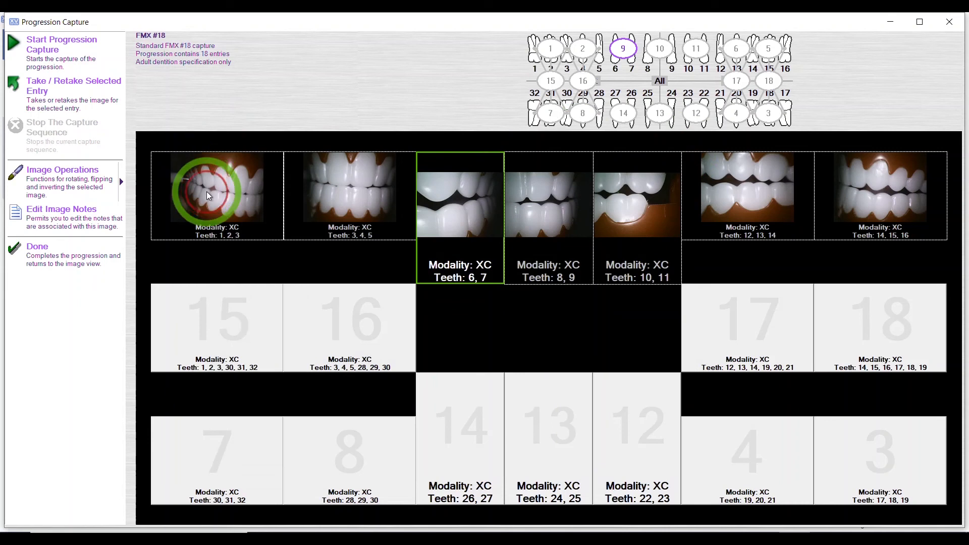
{"action": "left_click", "coordinate": [94, 176]}
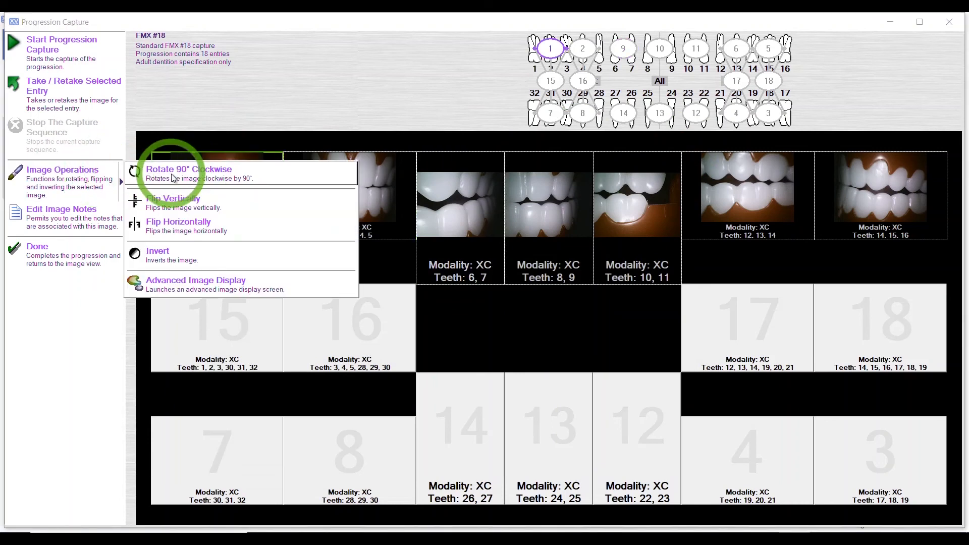
{"action": "left_click", "coordinate": [178, 197]}
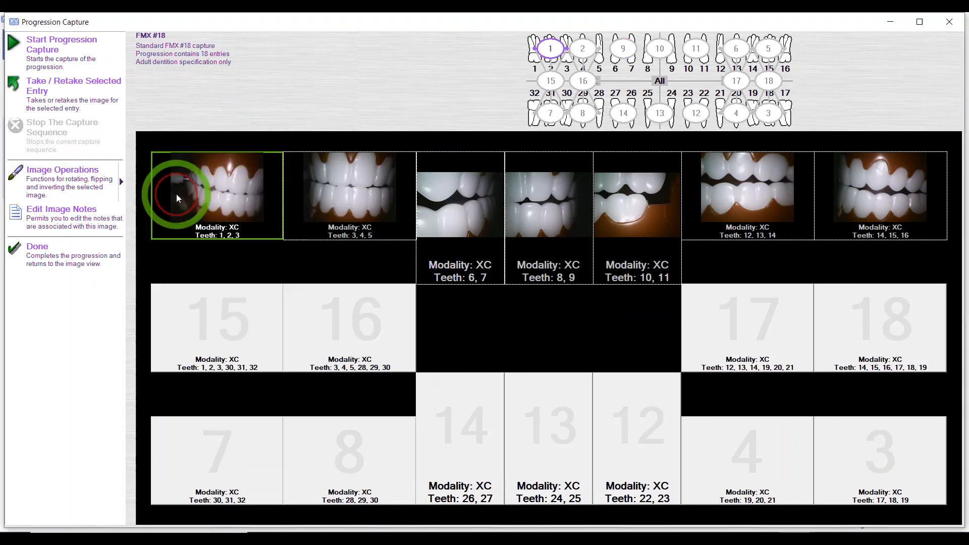
{"action": "left_click", "coordinate": [122, 181]}
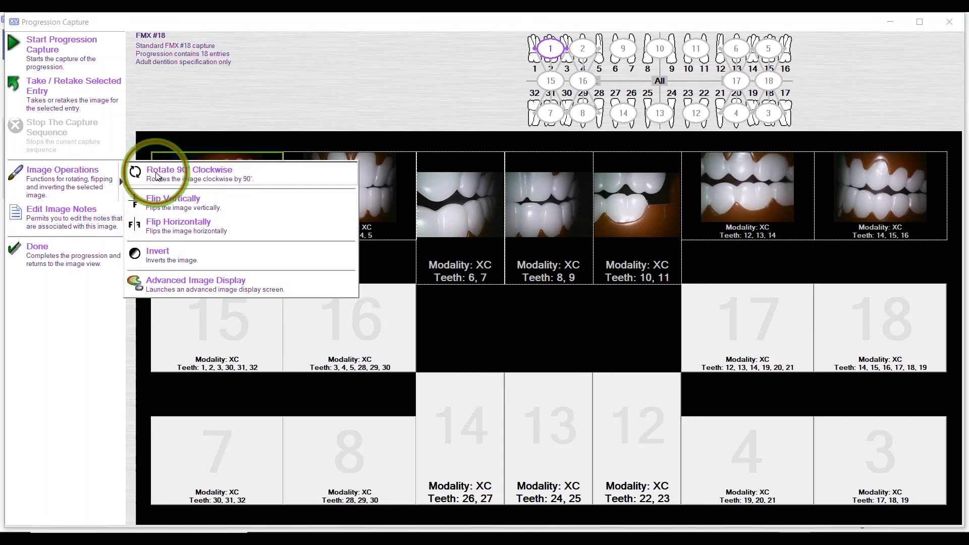
{"action": "left_click", "coordinate": [134, 170]}
{"action": "left_click", "coordinate": [121, 183]}
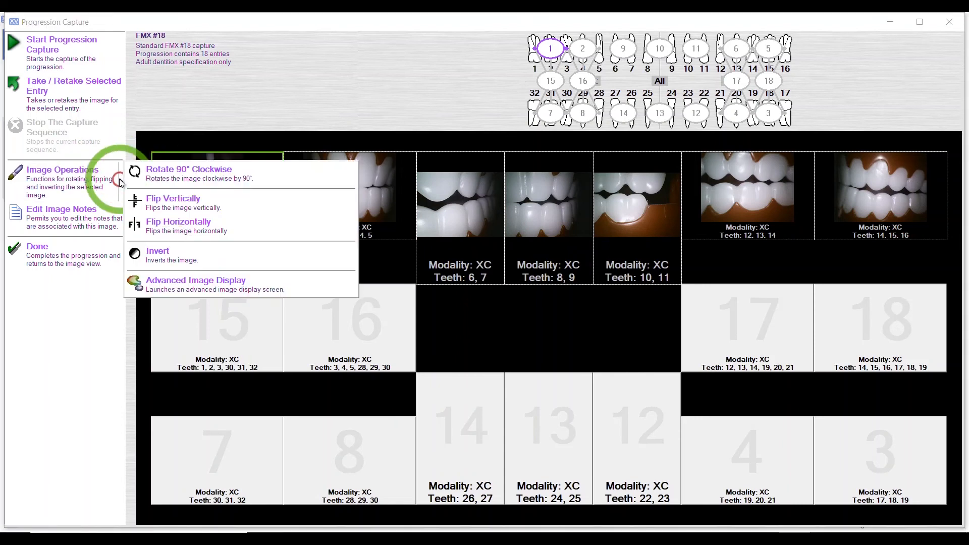
{"action": "left_click", "coordinate": [154, 171]}
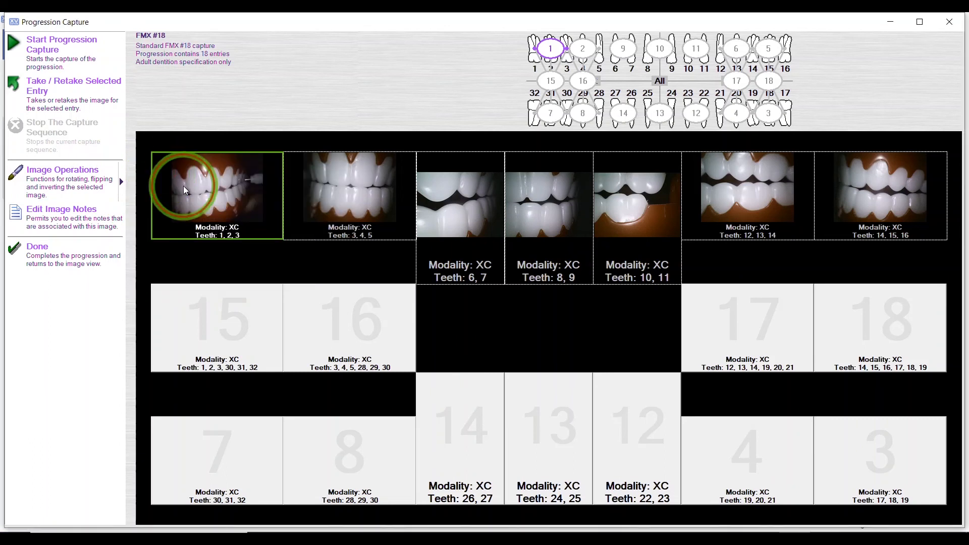
Step: View the entry 1 image enlarged, close it, and complete the progression capture with the remaining entries empty
{"action": "double_click", "coordinate": [183, 185]}
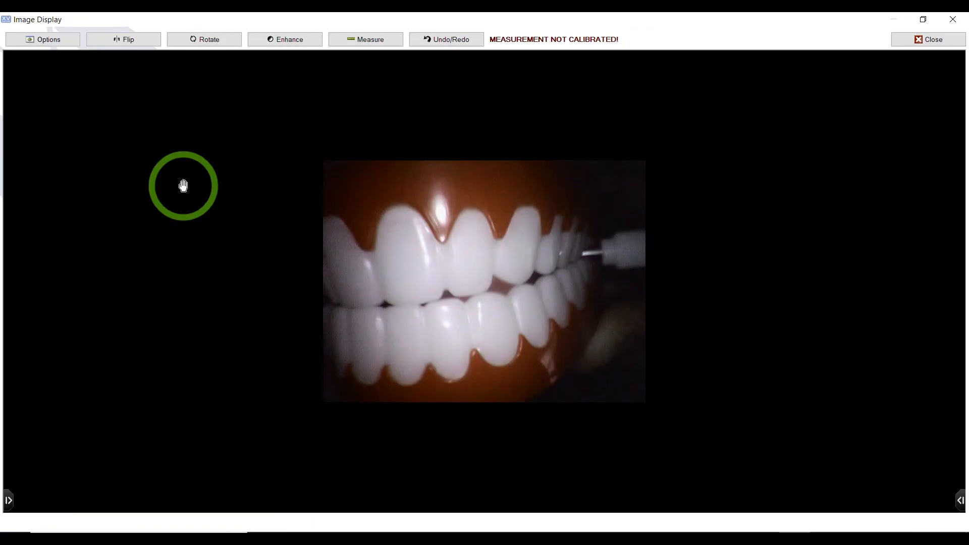
{"action": "left_click", "coordinate": [927, 44]}
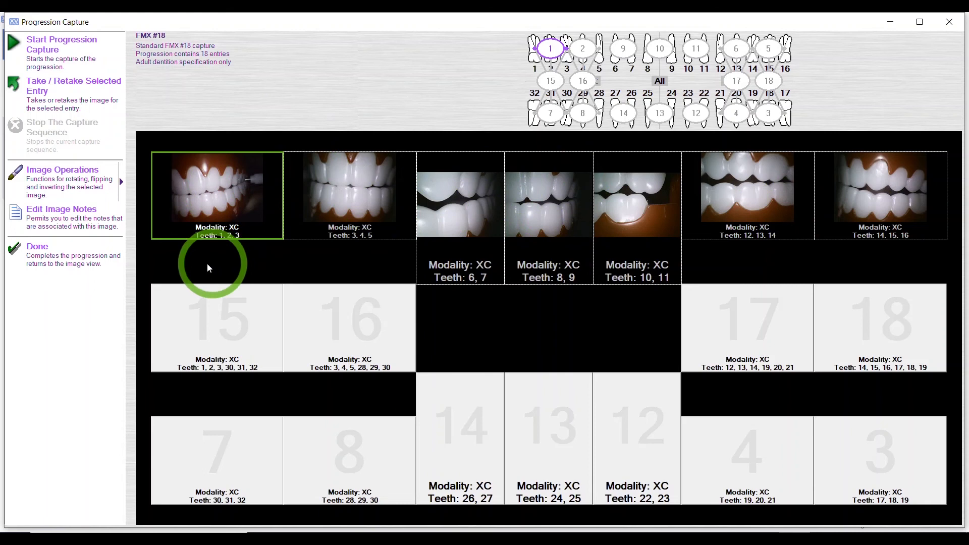
{"action": "left_click", "coordinate": [67, 265]}
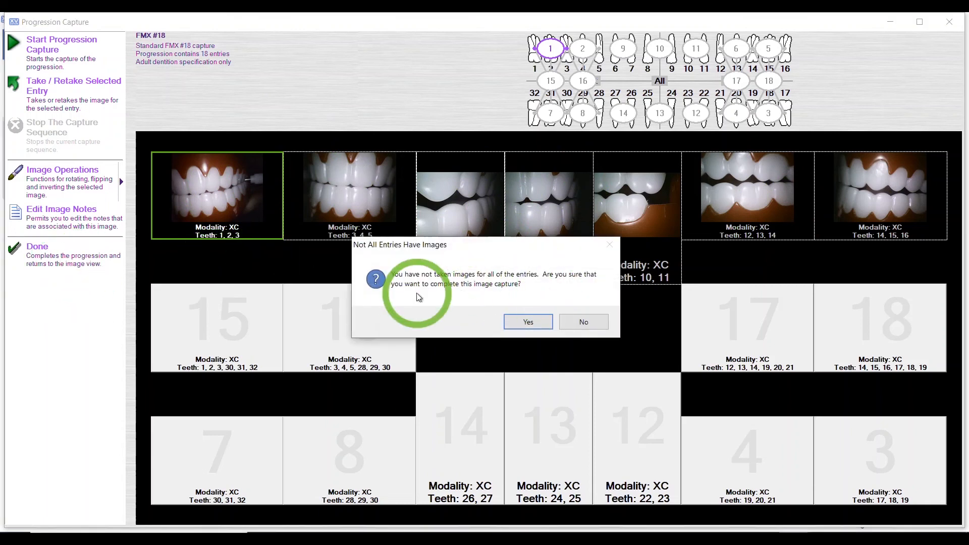
{"action": "left_click", "coordinate": [525, 322]}
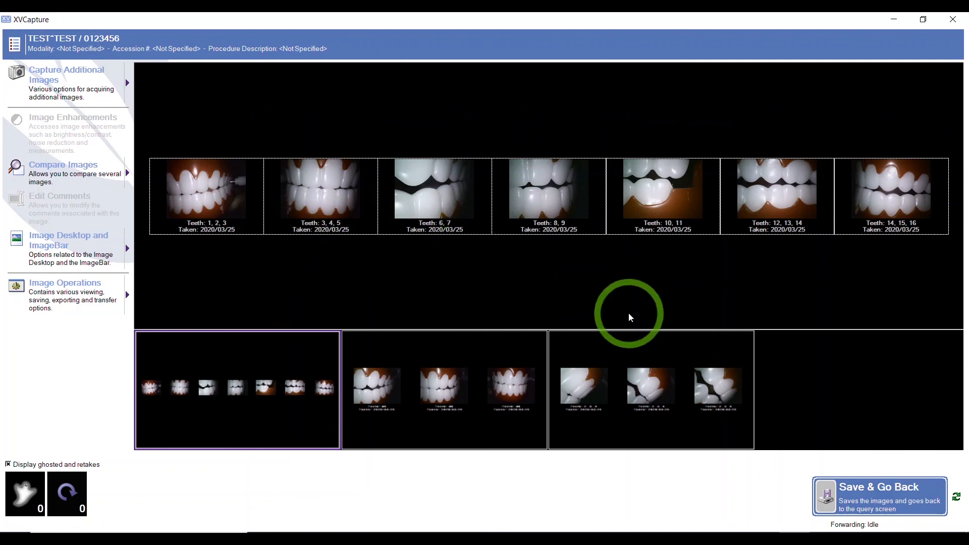
Step: Review the teeth 2, 3, 4 series, the Q1 series and the seven-image progression series
{"action": "left_click", "coordinate": [623, 386]}
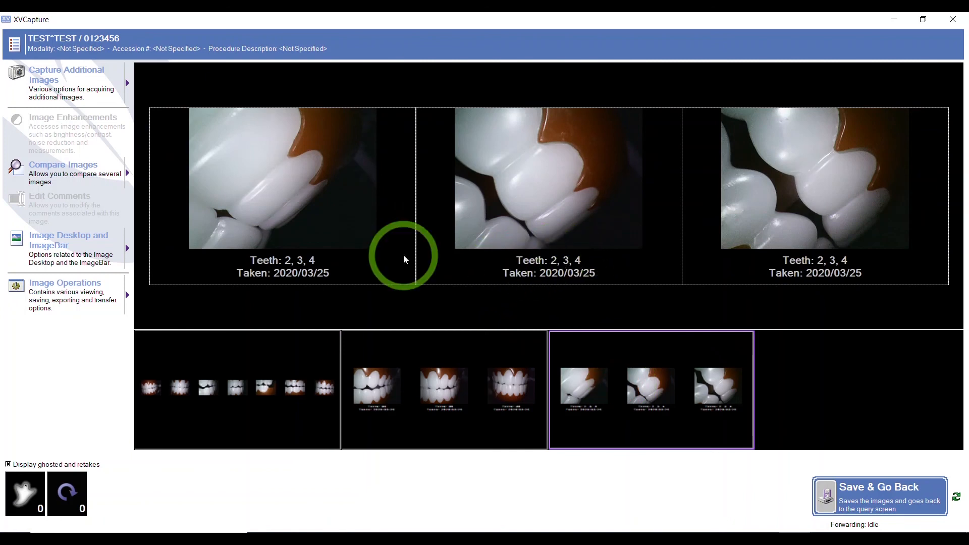
{"action": "left_click", "coordinate": [459, 371]}
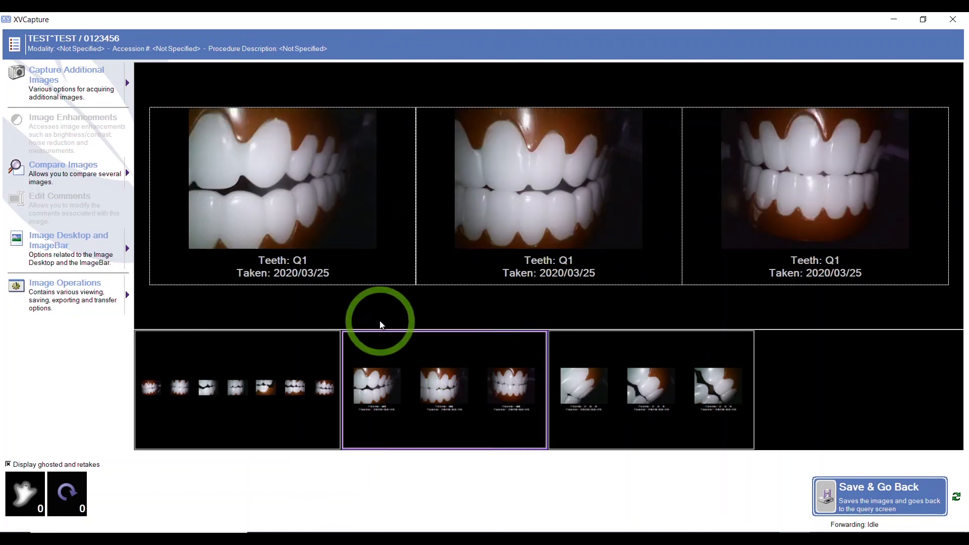
{"action": "left_click", "coordinate": [313, 347]}
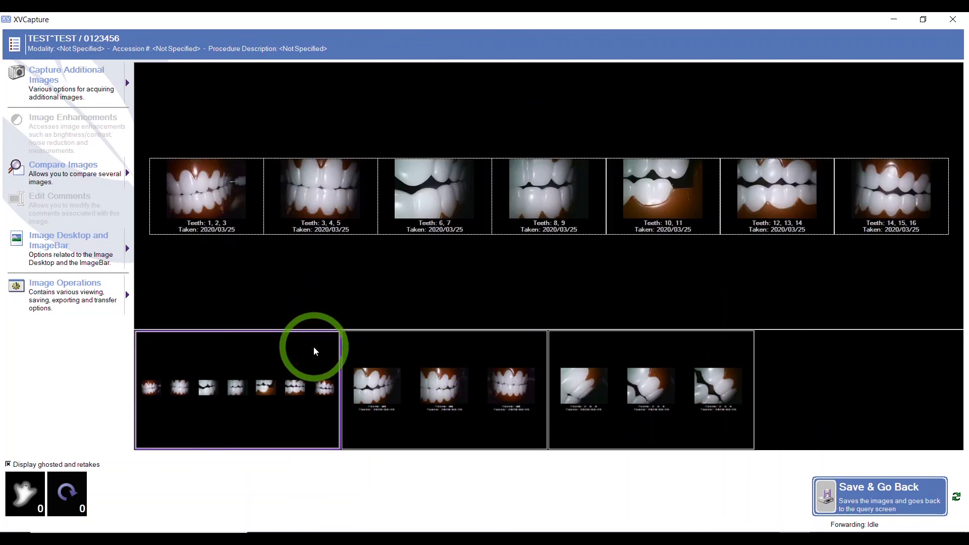